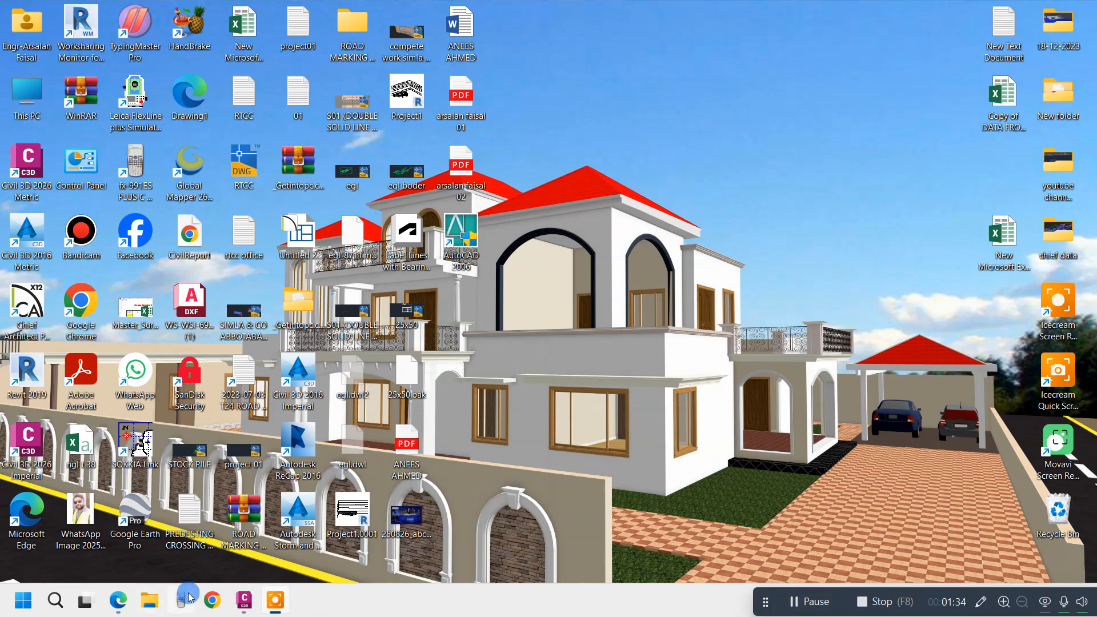
Step: Switch to the browser and set the Pak Surveying YouTube channel's notifications to All
click(118, 600)
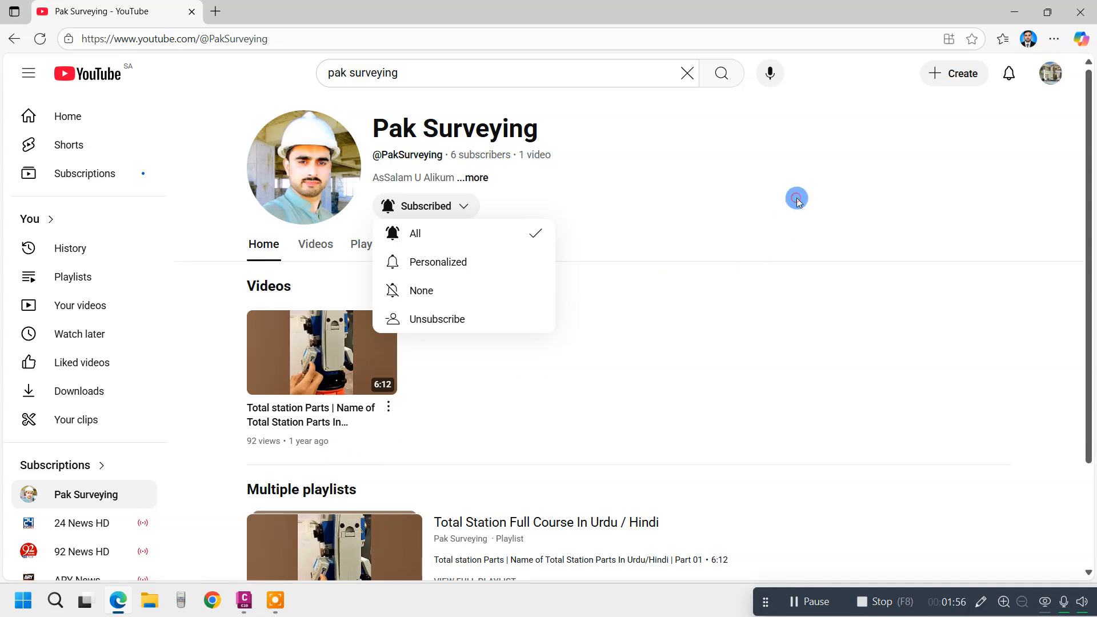
click(761, 230)
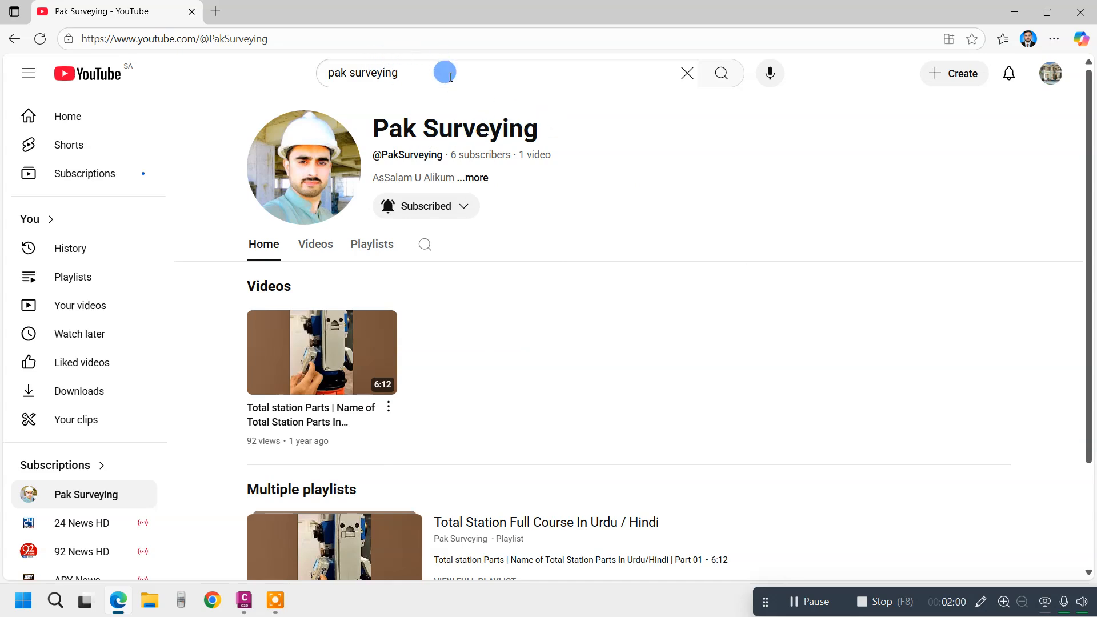
click(459, 208)
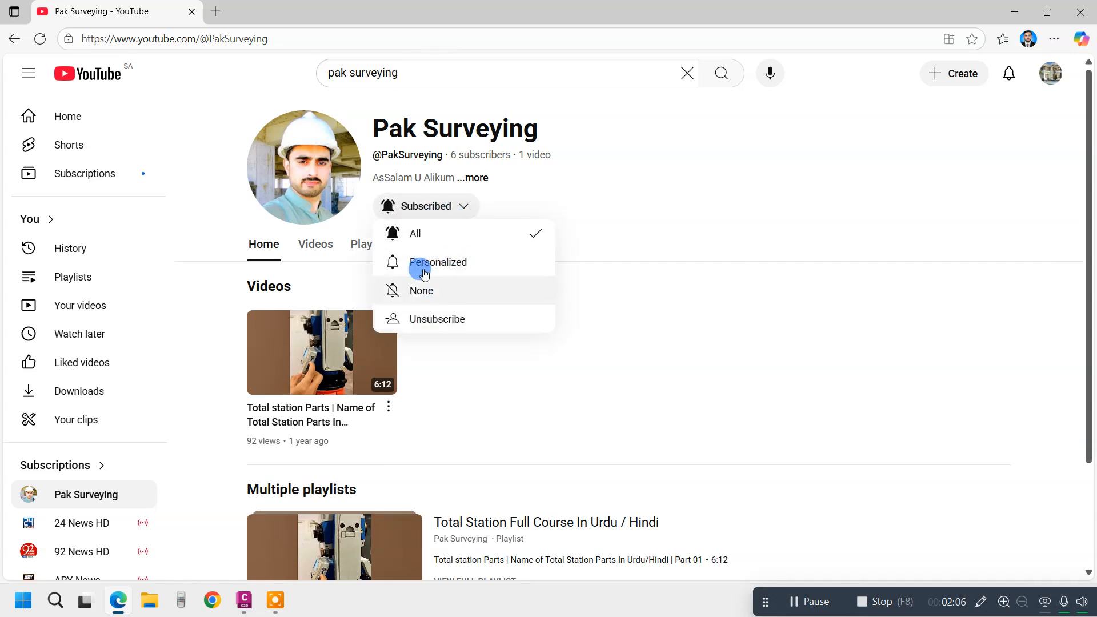
click(417, 234)
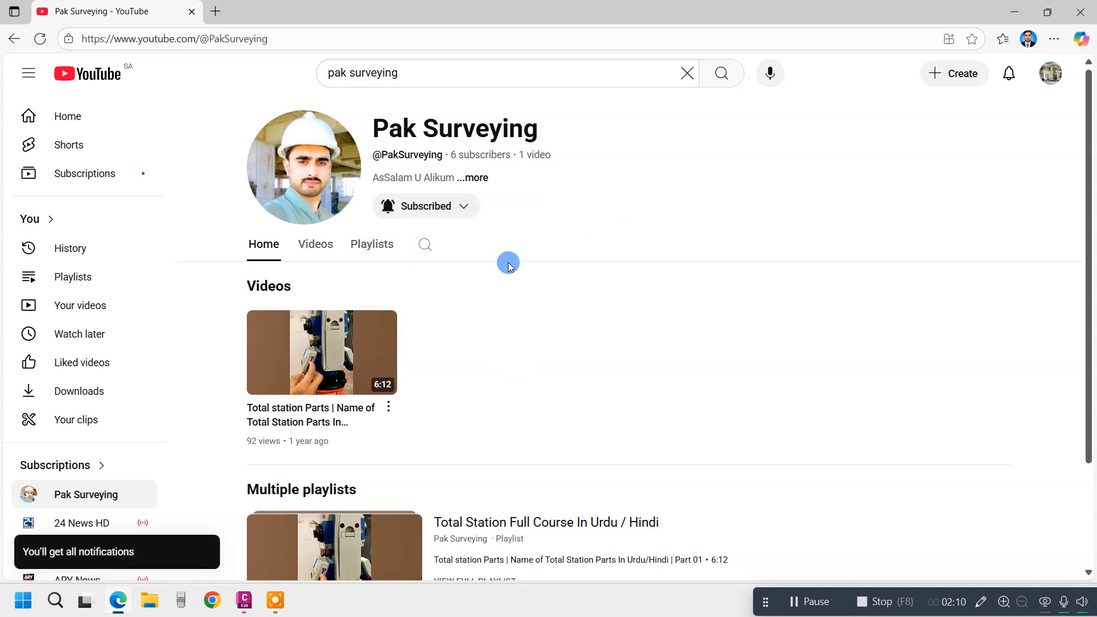
click(1014, 11)
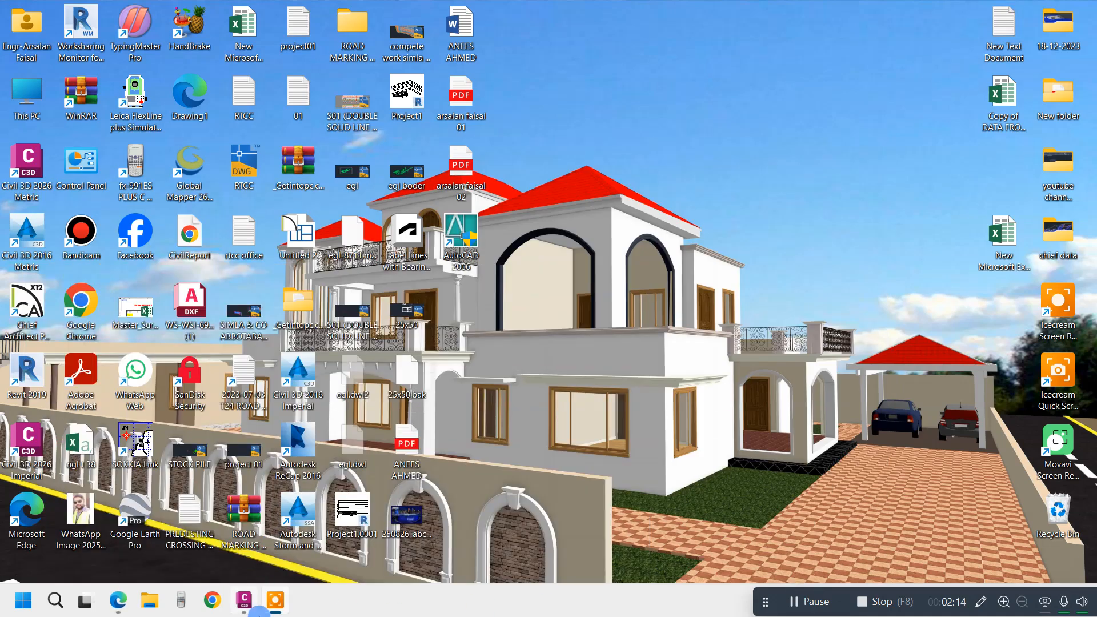
Step: Switch to Civil 3D, close Drawing1 and start a new drawing from the _Autodesk Civil 3D (Metric) NCS.dwt template
click(248, 606)
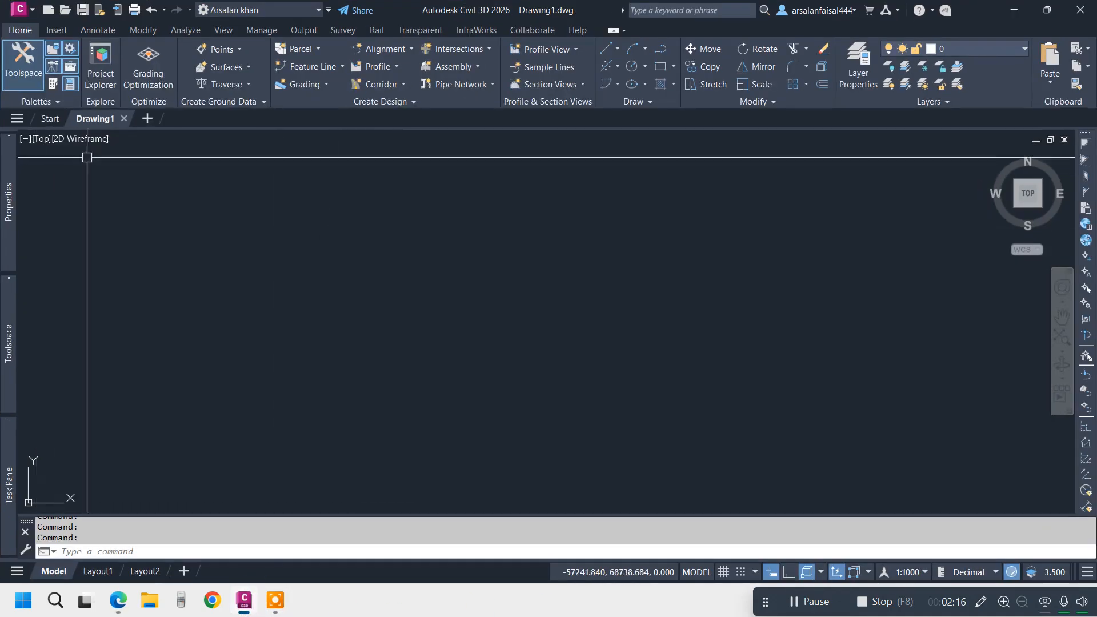
click(124, 119)
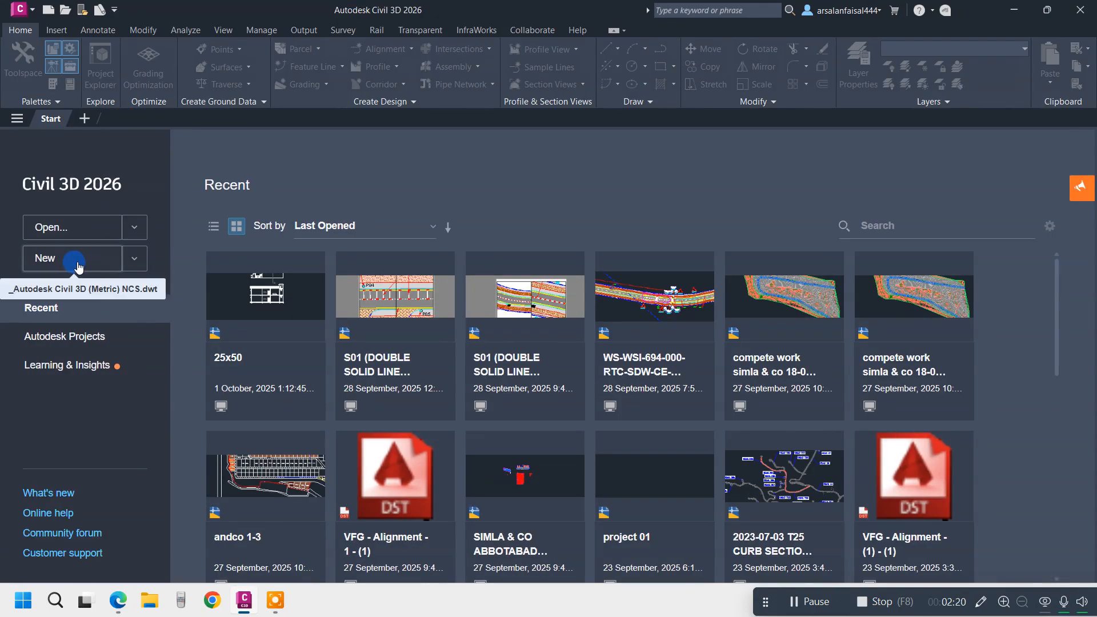
click(70, 261)
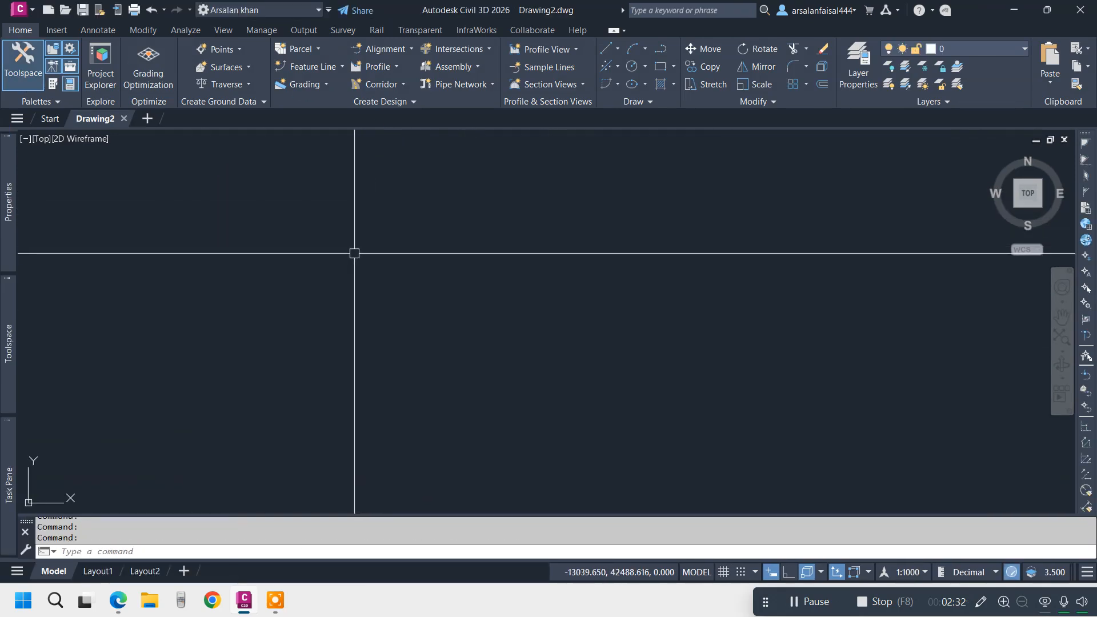
Step: View the drawing settings of Drawing2 from the Toolspace settings tree and close them without changes
mouse_move(2, 497)
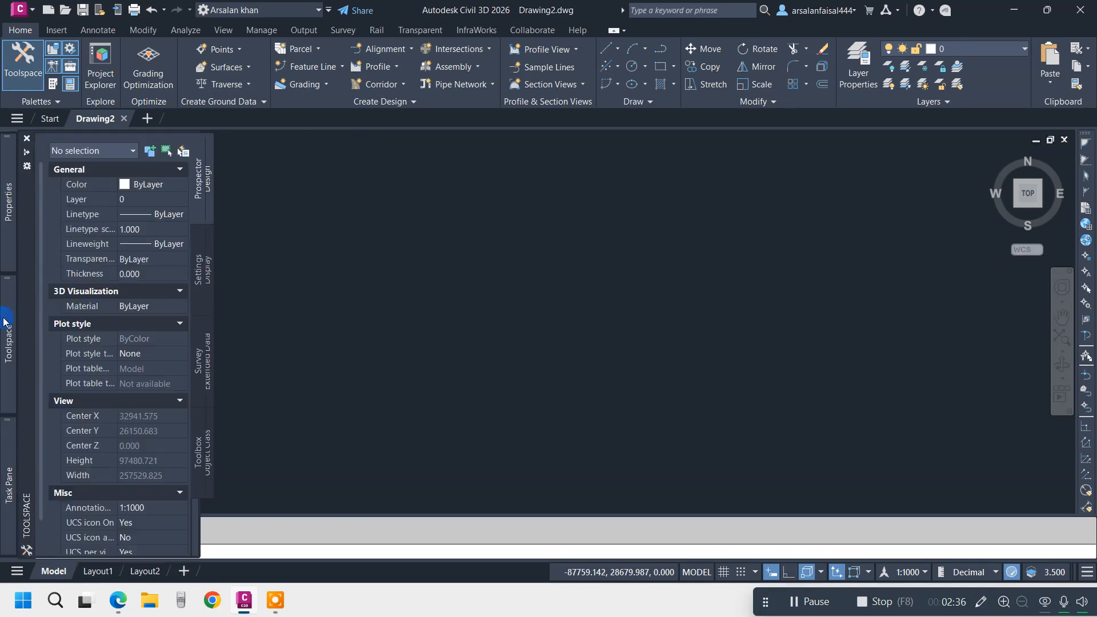
mouse_move(8, 311)
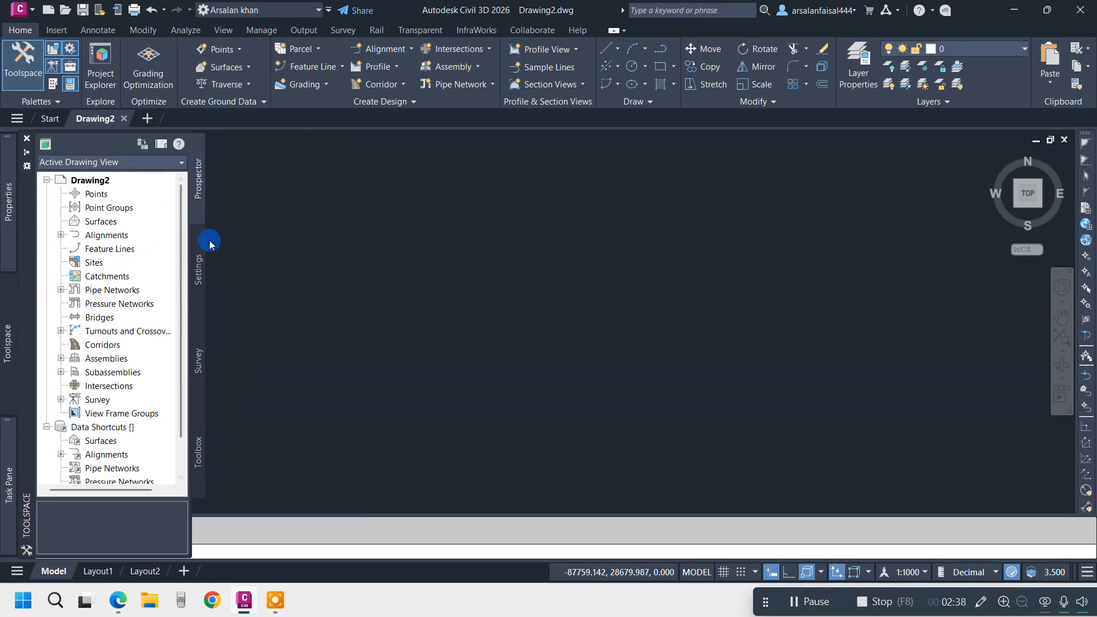
click(198, 265)
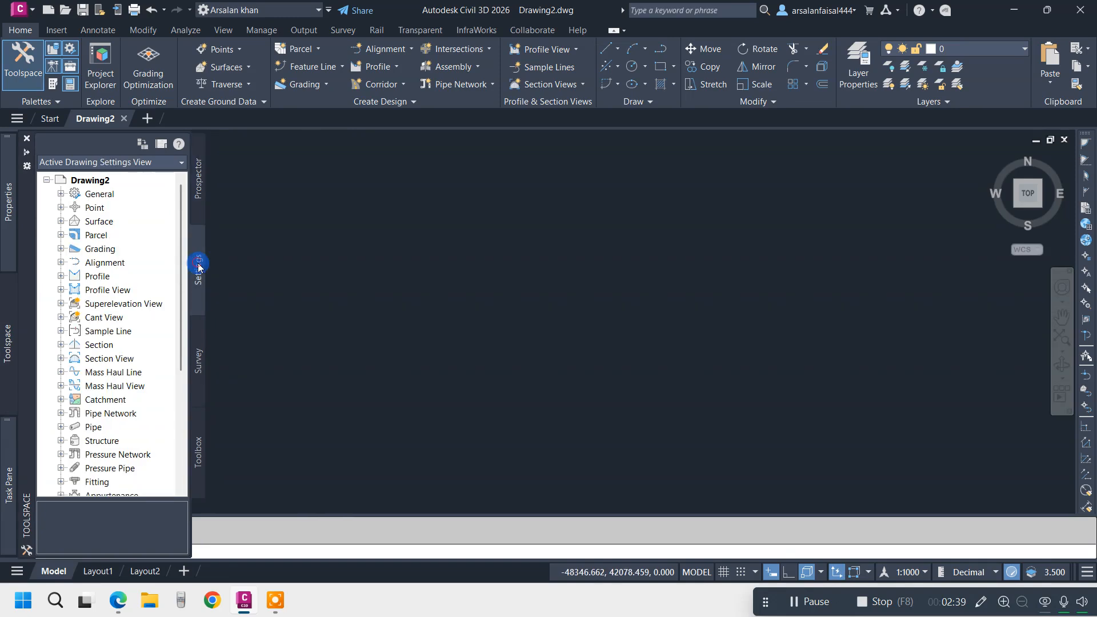
click(90, 180)
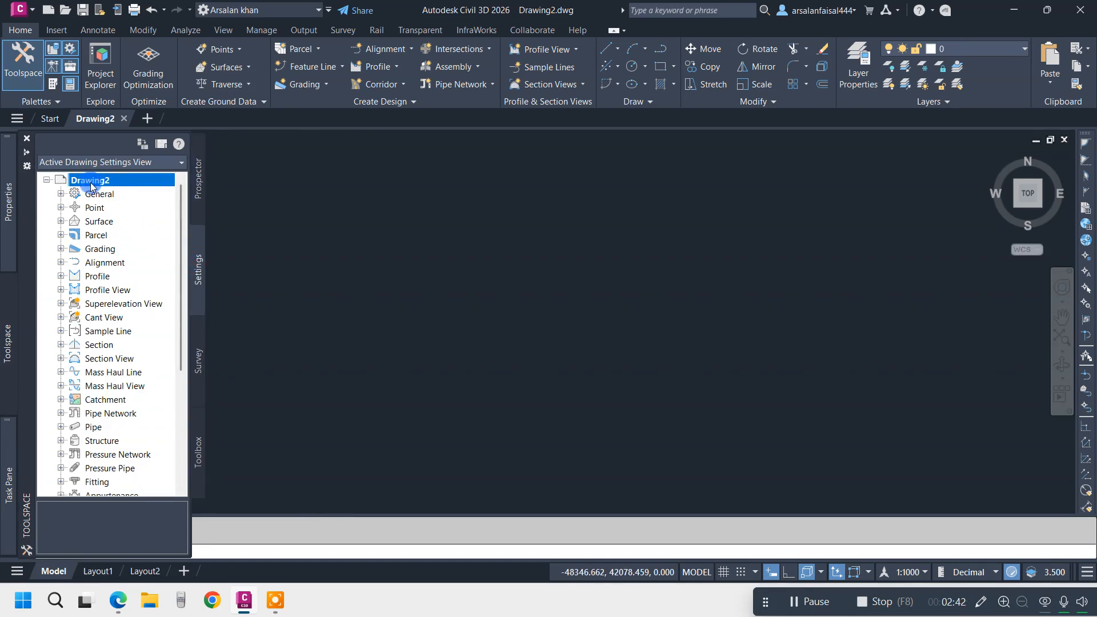
right_click(119, 182)
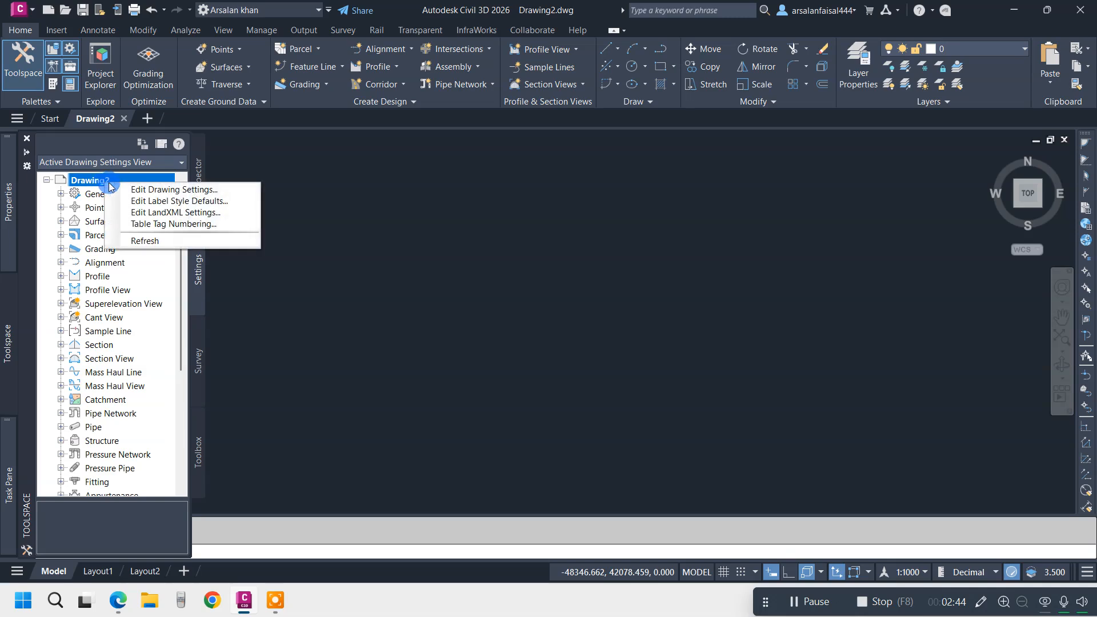
click(149, 190)
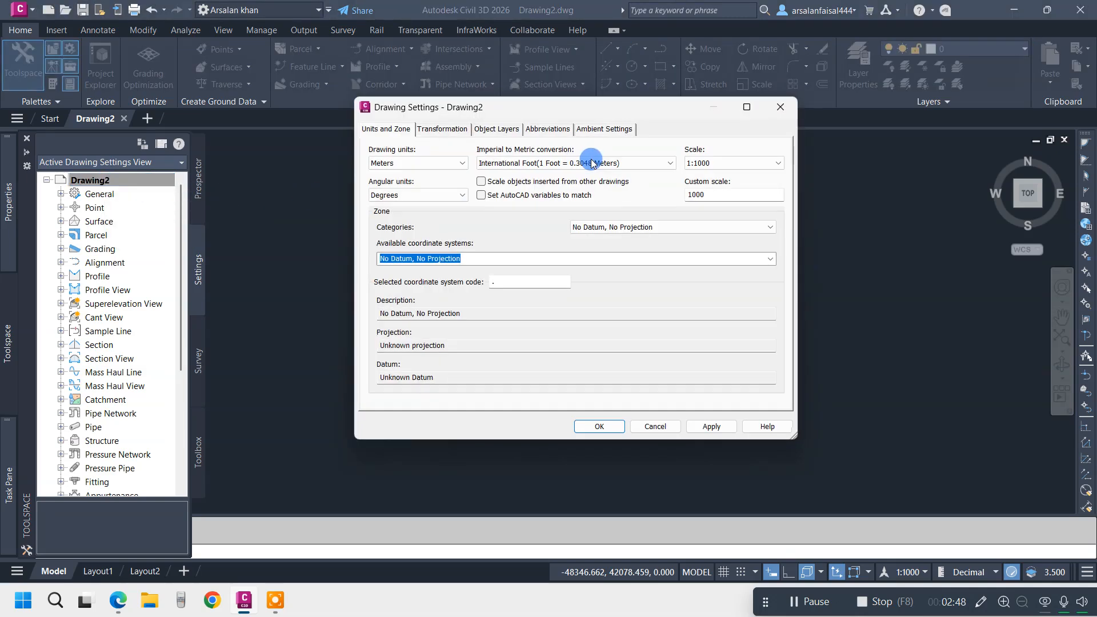
key(Escape)
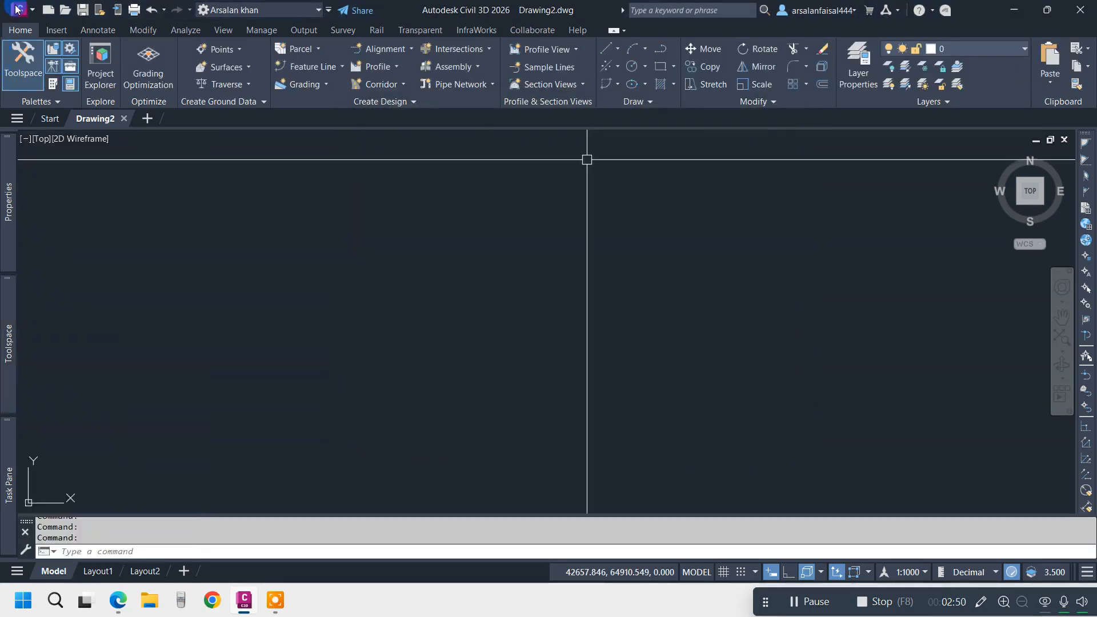
Step: View the drawing settings through the Drawing Utilities and cancel the dialog
click(20, 10)
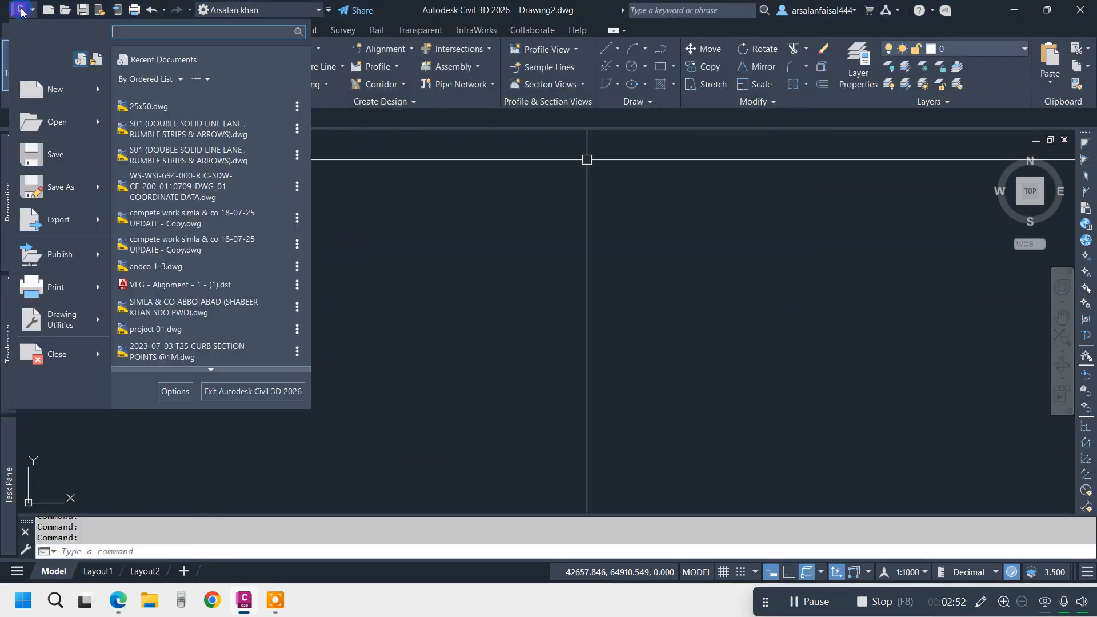
mouse_move(71, 322)
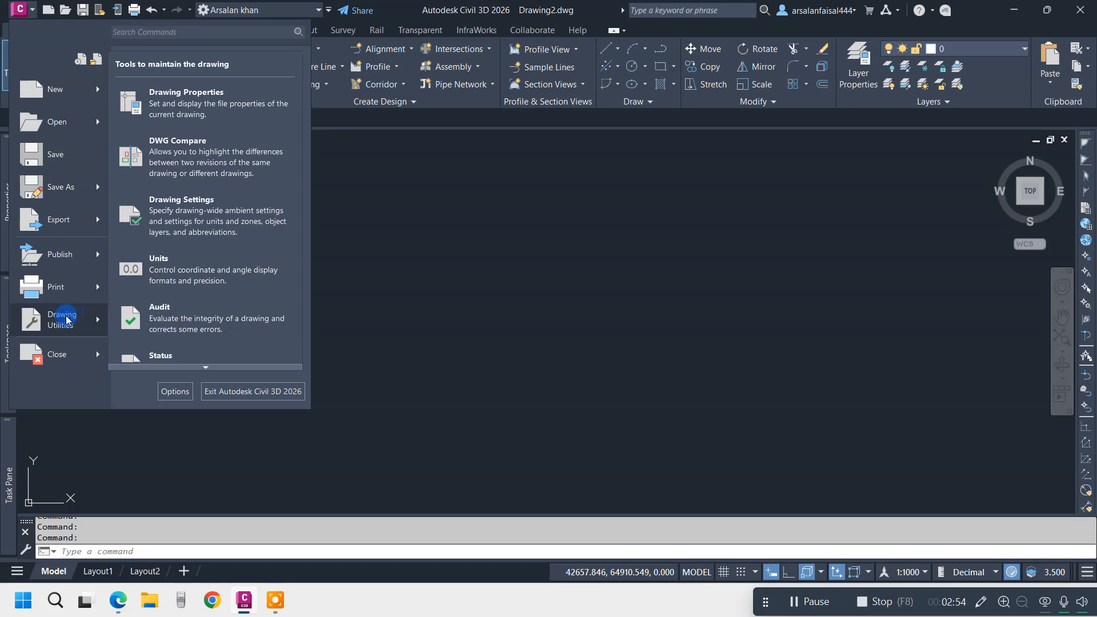
click(178, 216)
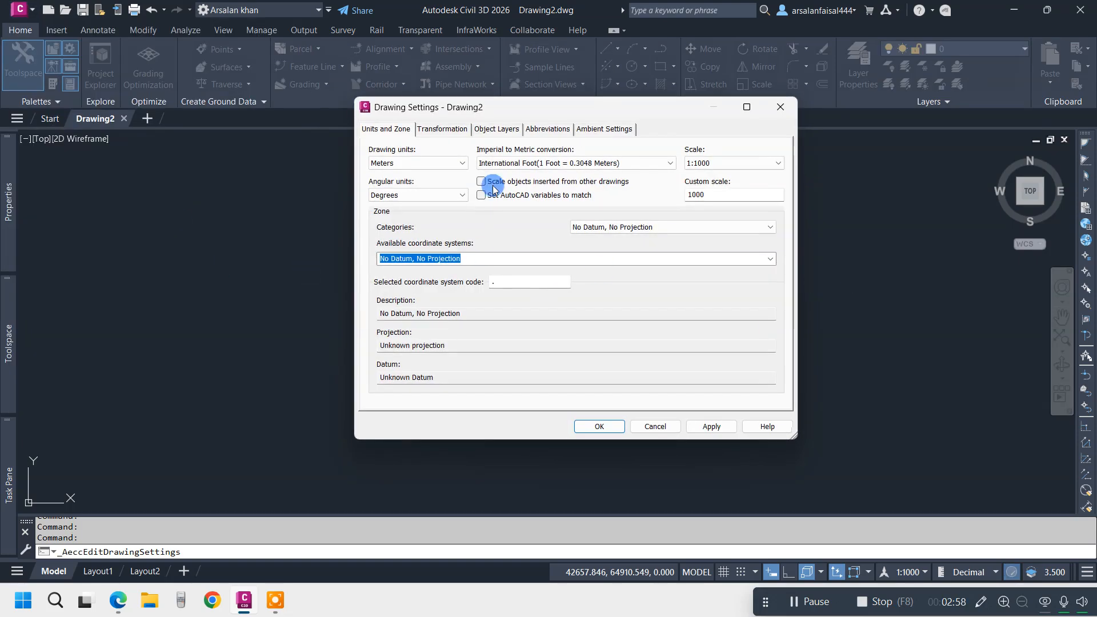
click(655, 426)
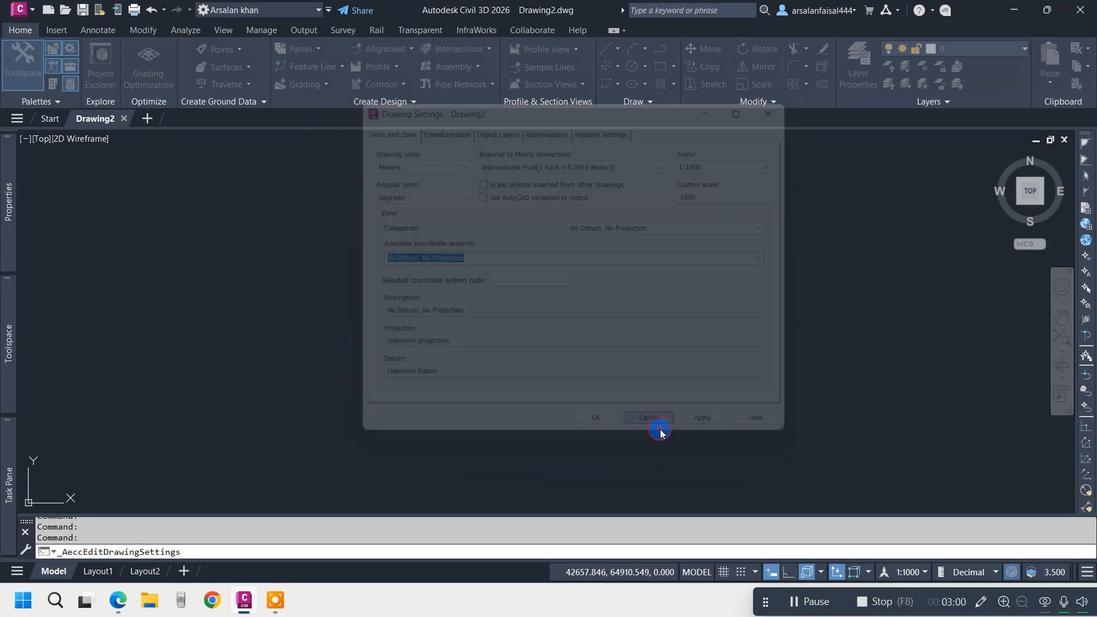
text(DR)
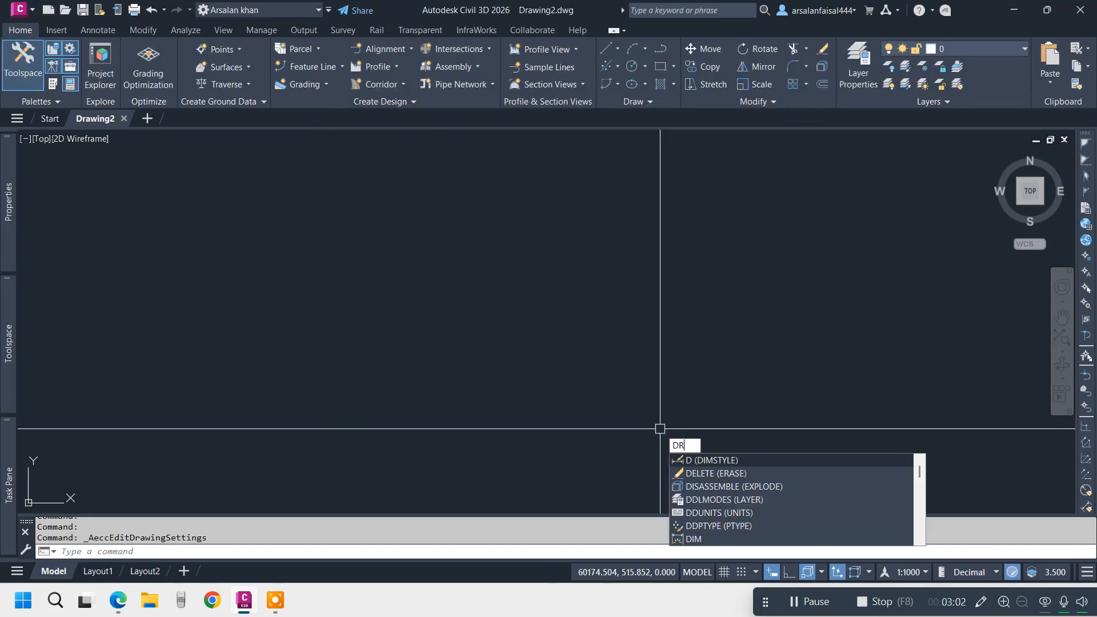
text(AWING)
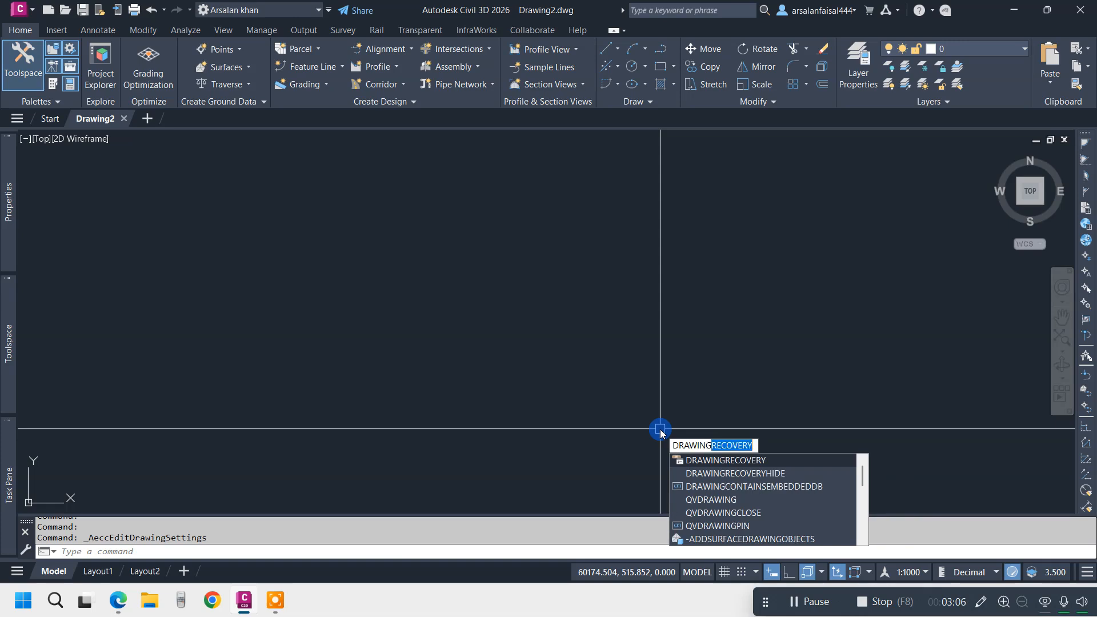
key(BackSpace)
key(BackSpace)
key(BackSpace)
key(BackSpace)
key(BackSpace)
key(BackSpace)
key(BackSpace)
key(BackSpace)
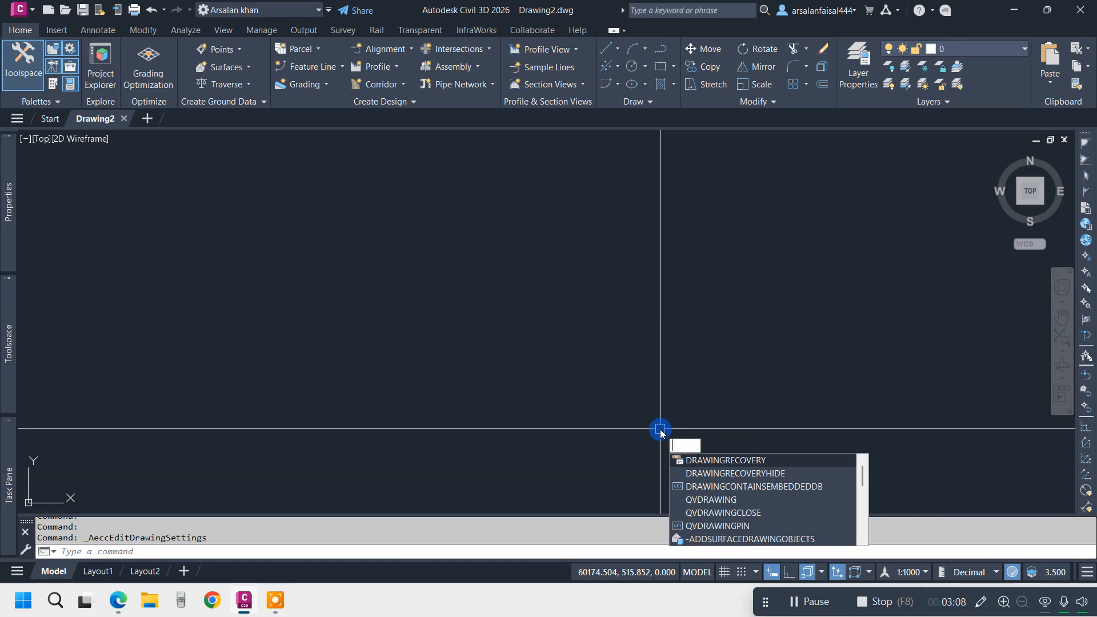
Step: Open the drawing settings with the EDITDRAWINGSETTINGS command and choose Meters as the drawing units
text(EDI)
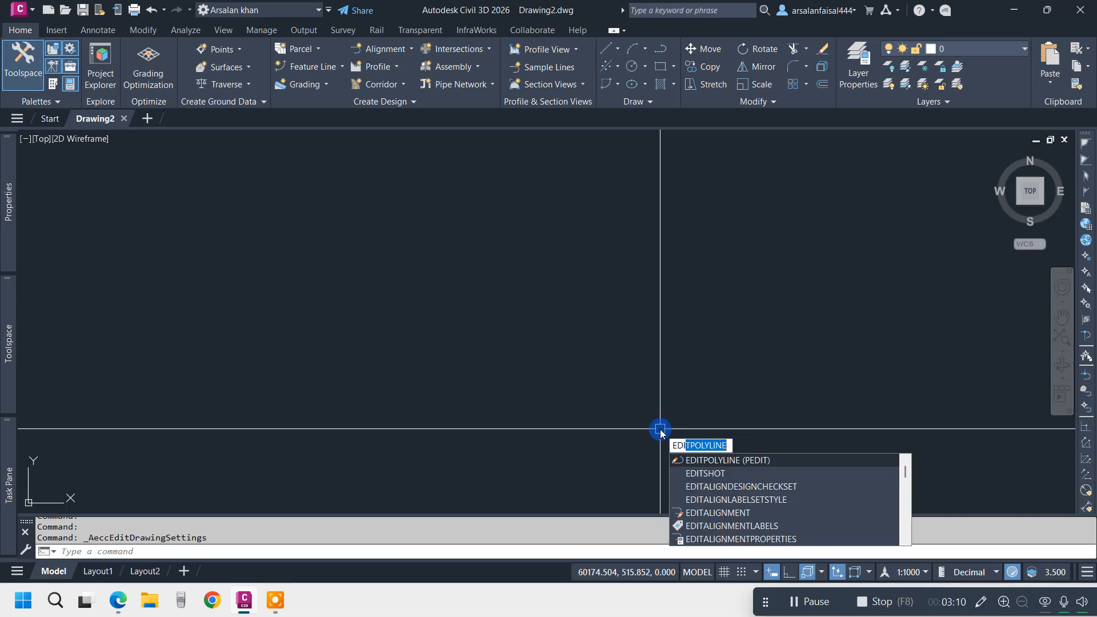
text(TD)
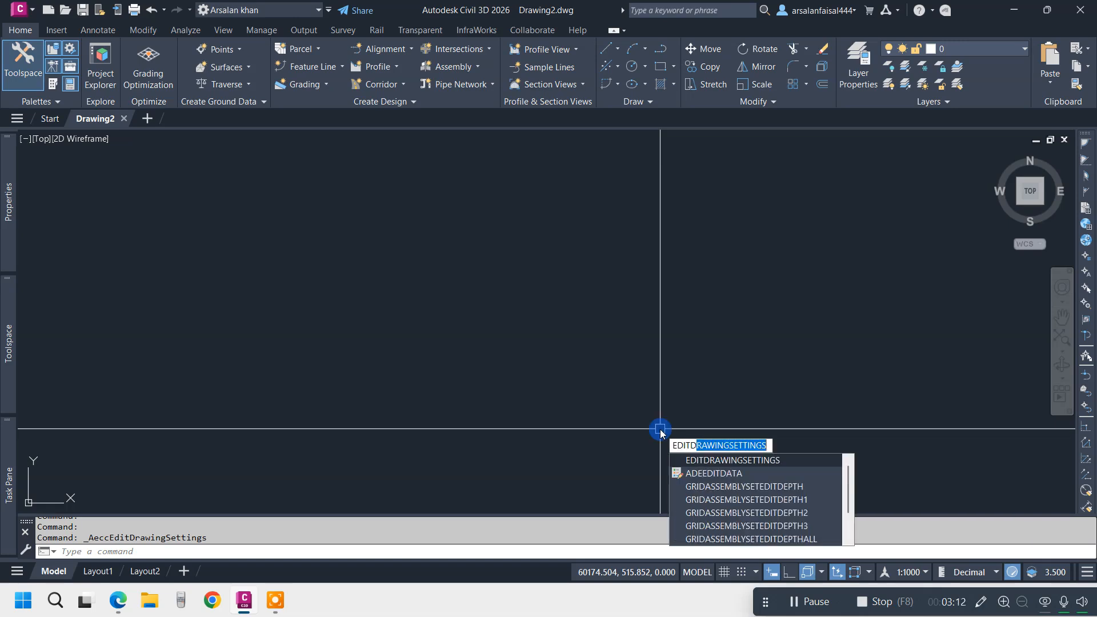
text(RAW)
key(Return)
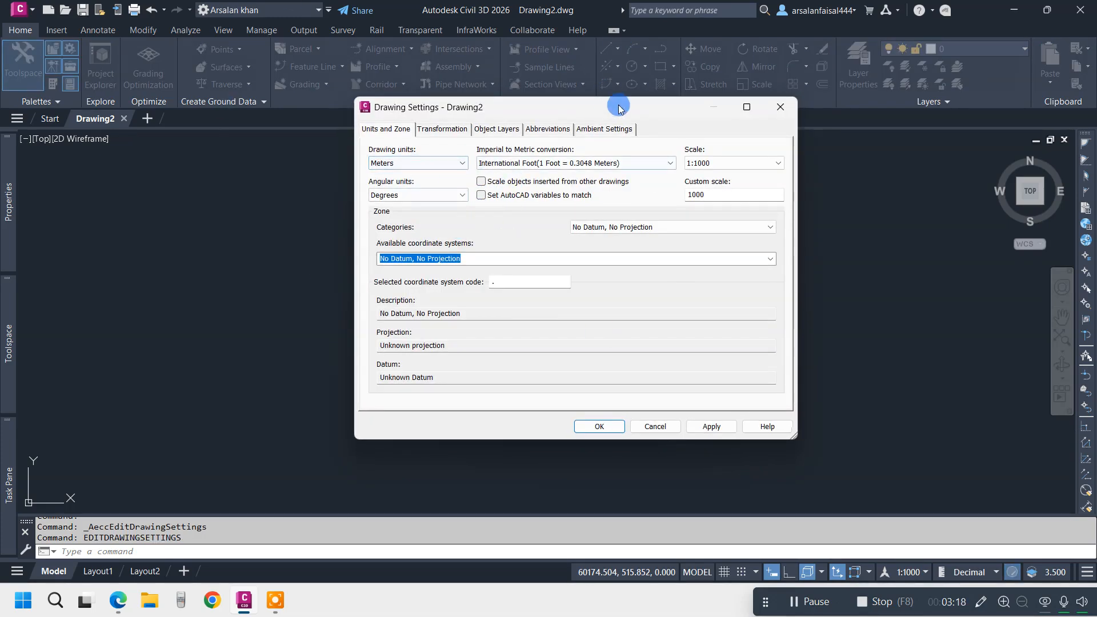
mouse_move(614, 110)
mouse_down()
mouse_move(507, 52)
mouse_move(572, 56)
mouse_up()
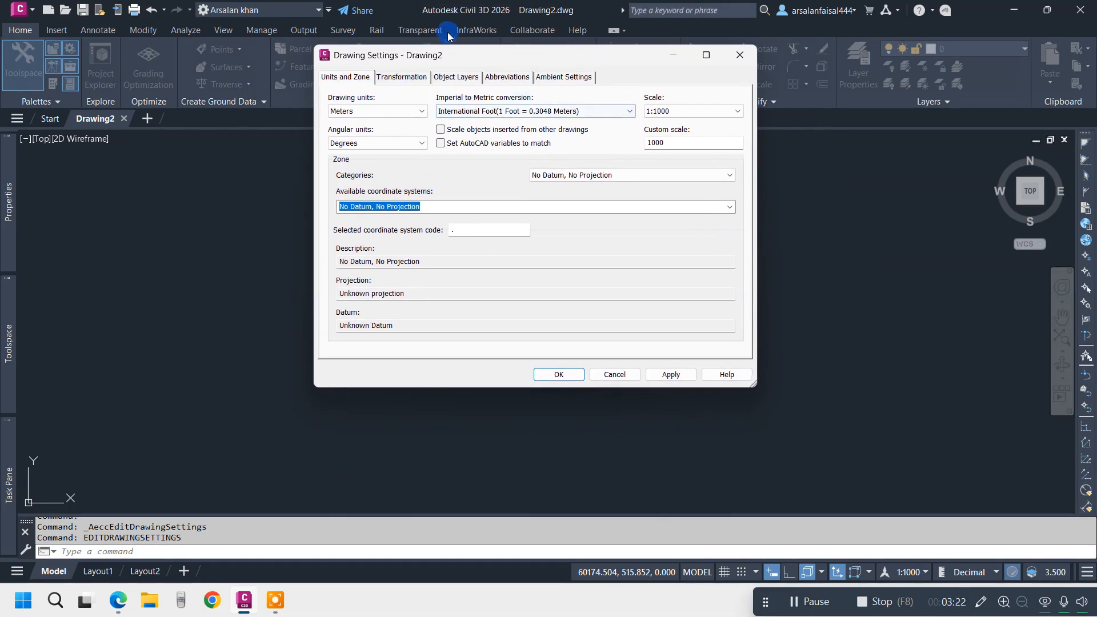
click(360, 112)
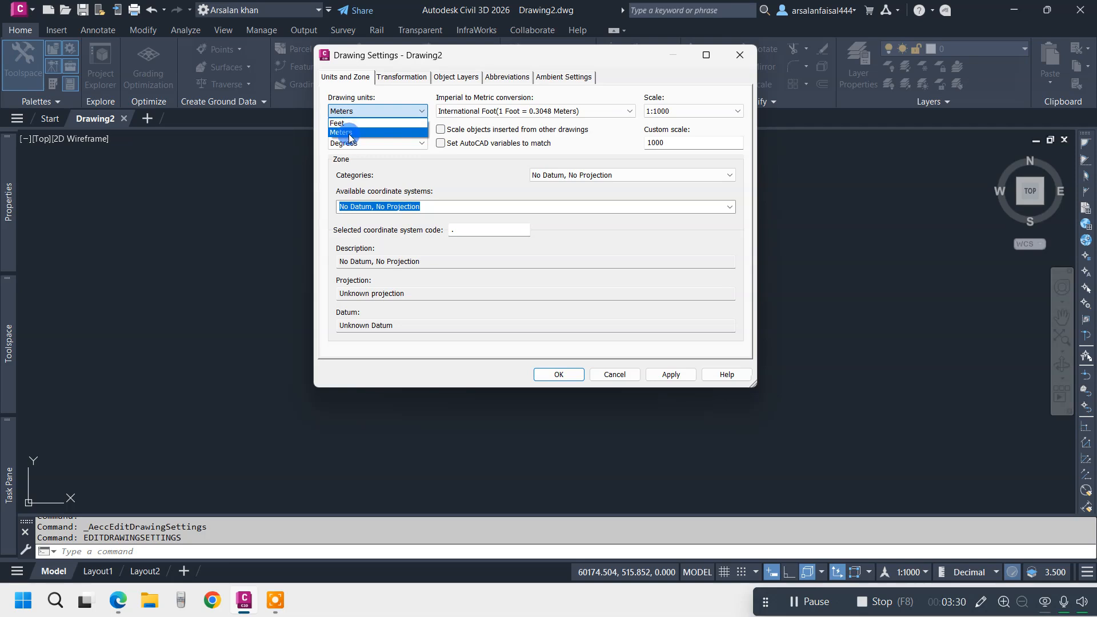
click(347, 133)
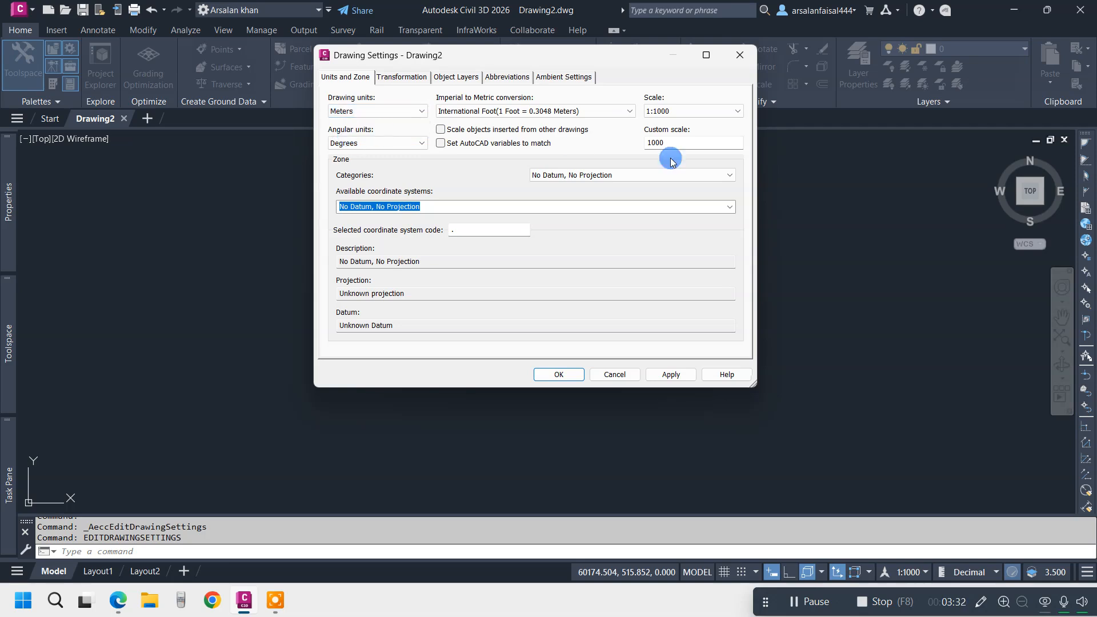
Step: Set the coordinate zone category to UTM, WGS84 Datum
click(723, 177)
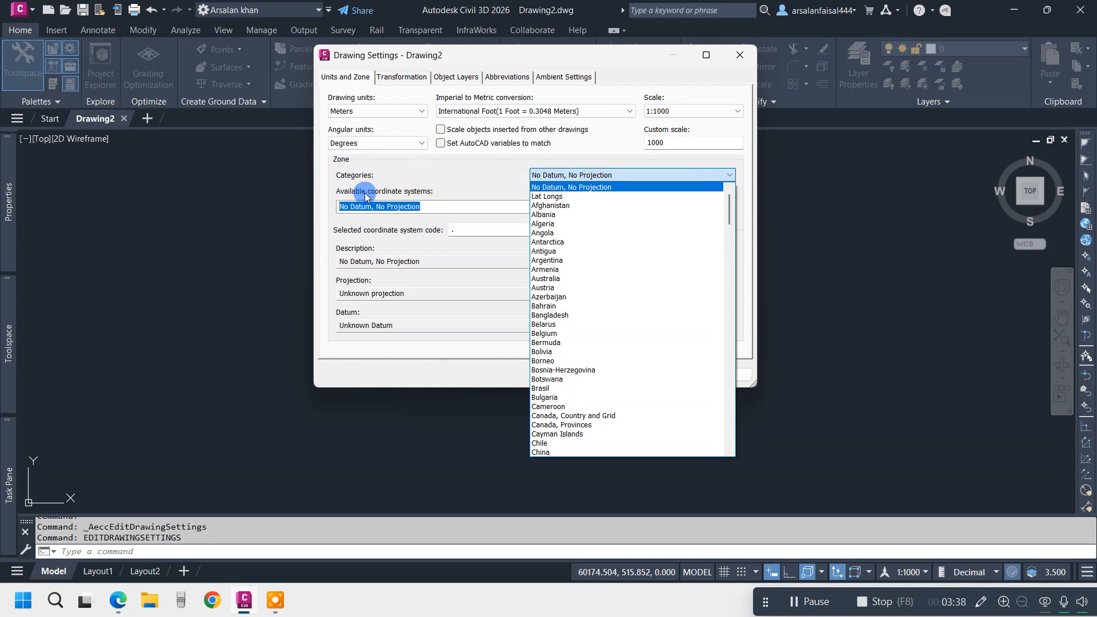
scroll(644, 255, down, 12)
drag(726, 245, 686, 436)
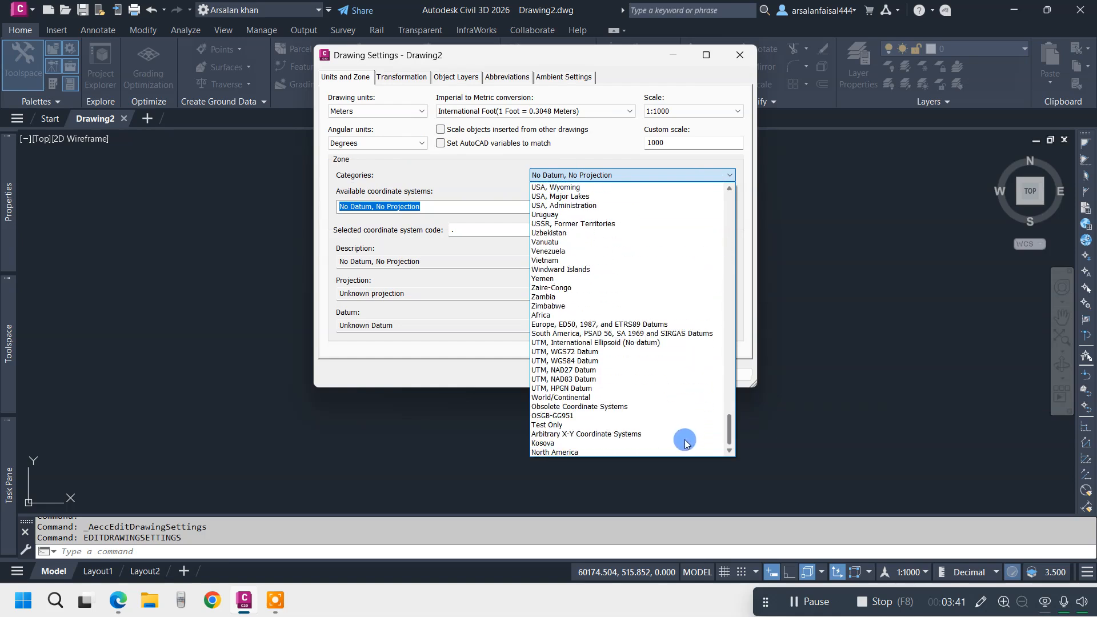
click(571, 361)
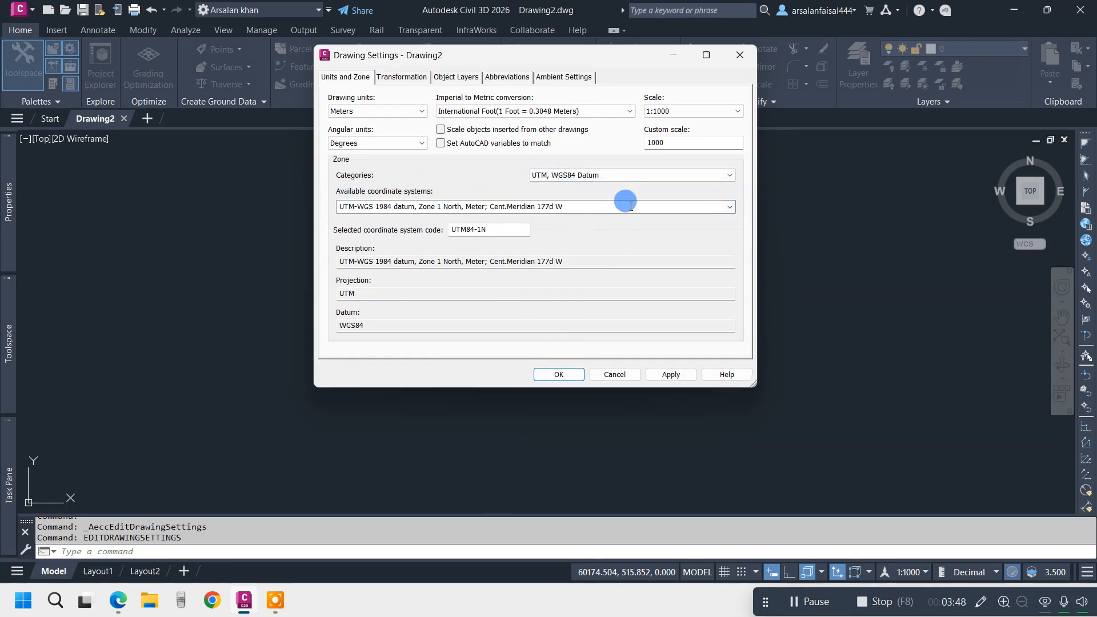
Step: Choose the coordinate system UTM-WGS 1984 datum, Zone 38 North, Meter; Cent. Meridian 45d E
click(729, 207)
scroll(624, 252, down, 20)
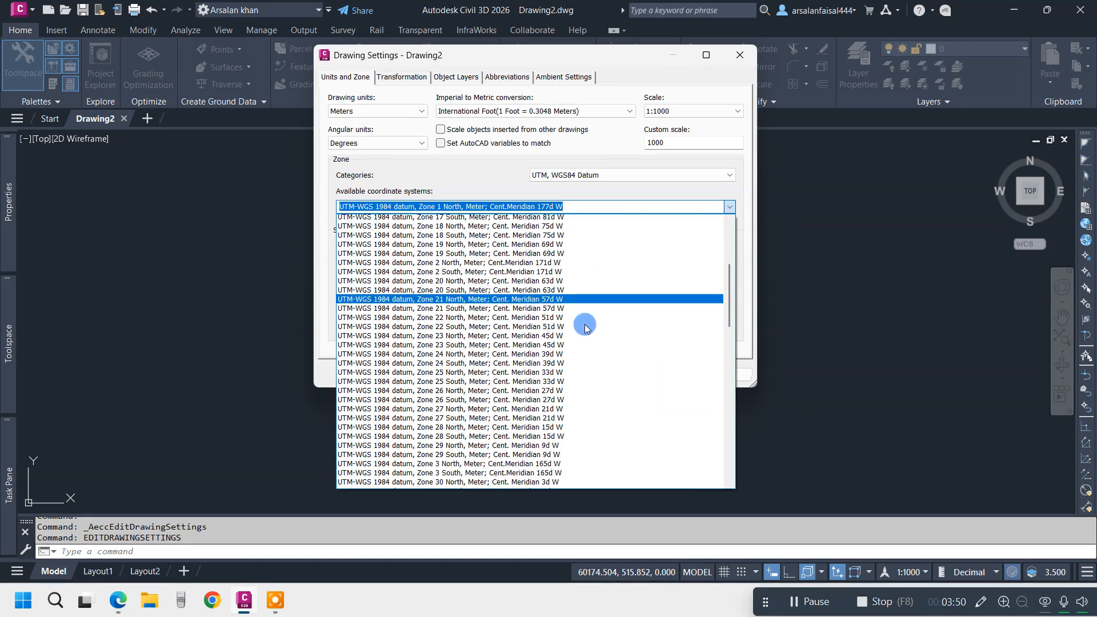
scroll(456, 295, up, 3)
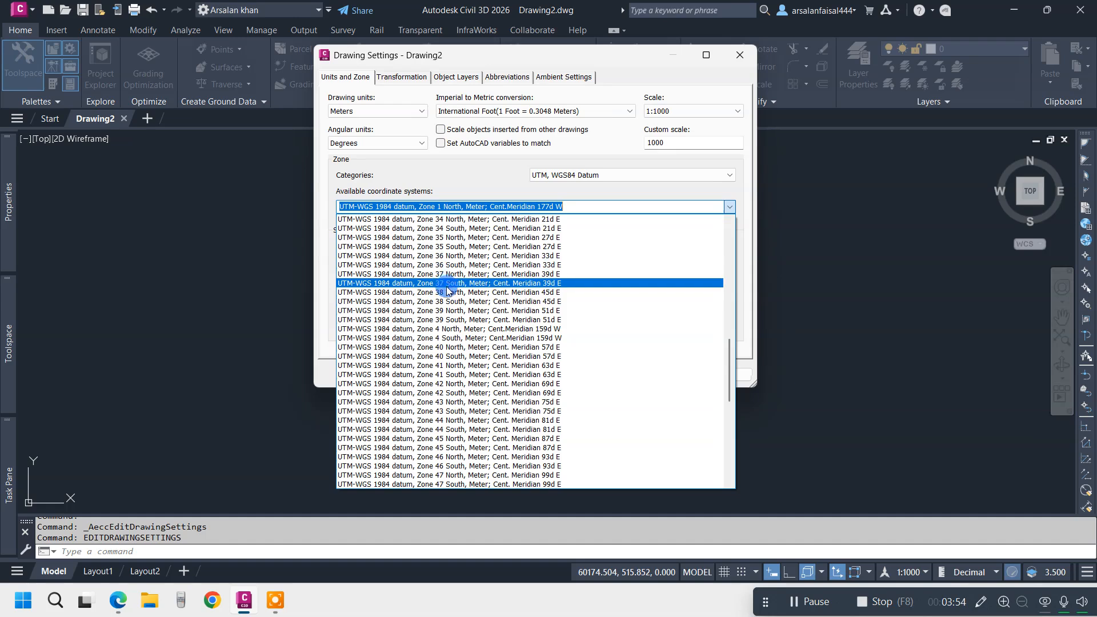
click(438, 292)
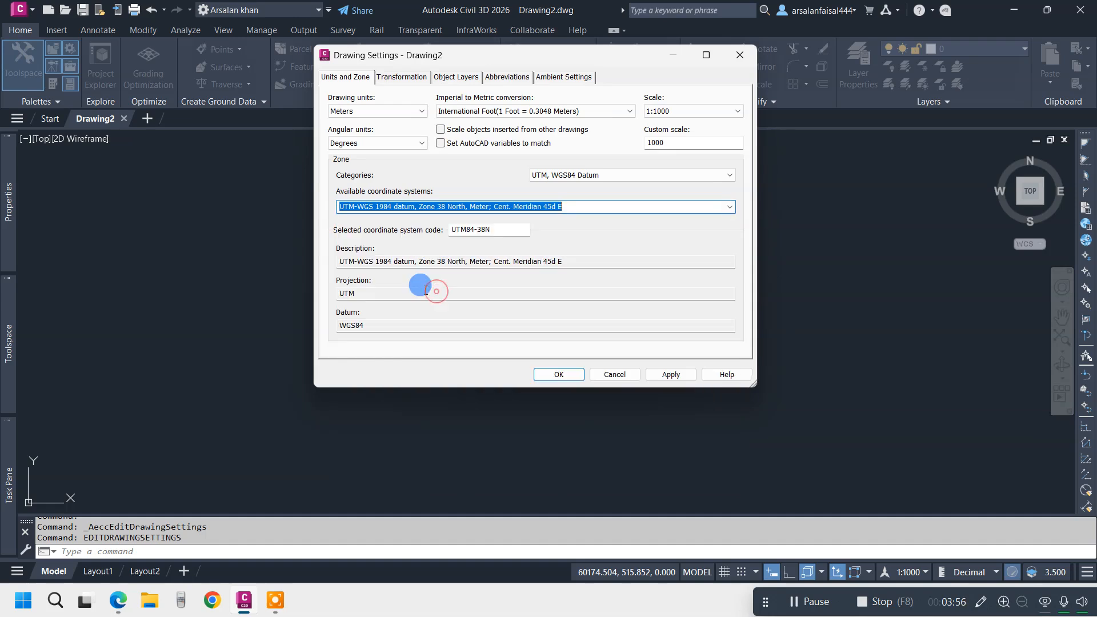
Step: Set the coordinate zone category to Pakistan and list its available coordinate systems
click(729, 177)
key(p)
key(a)
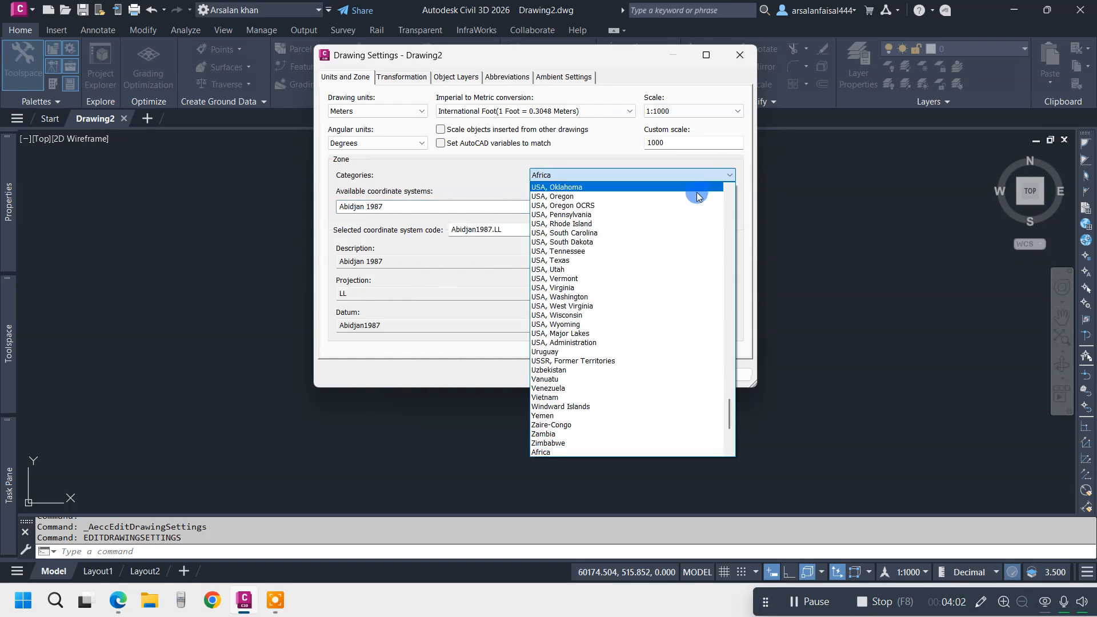
key(p)
click(607, 177)
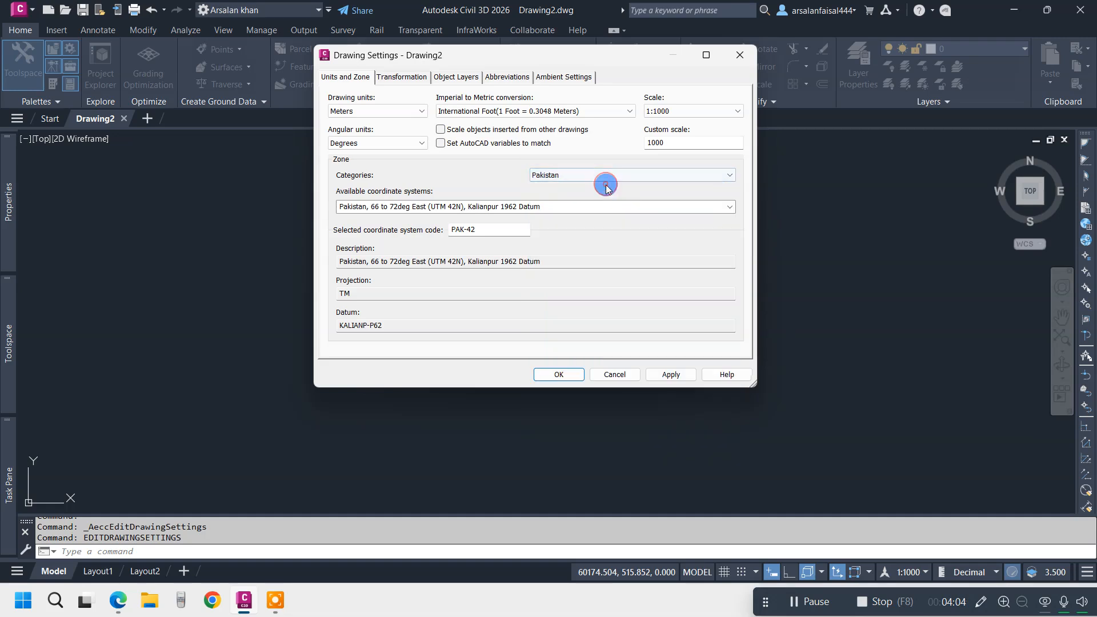
click(730, 209)
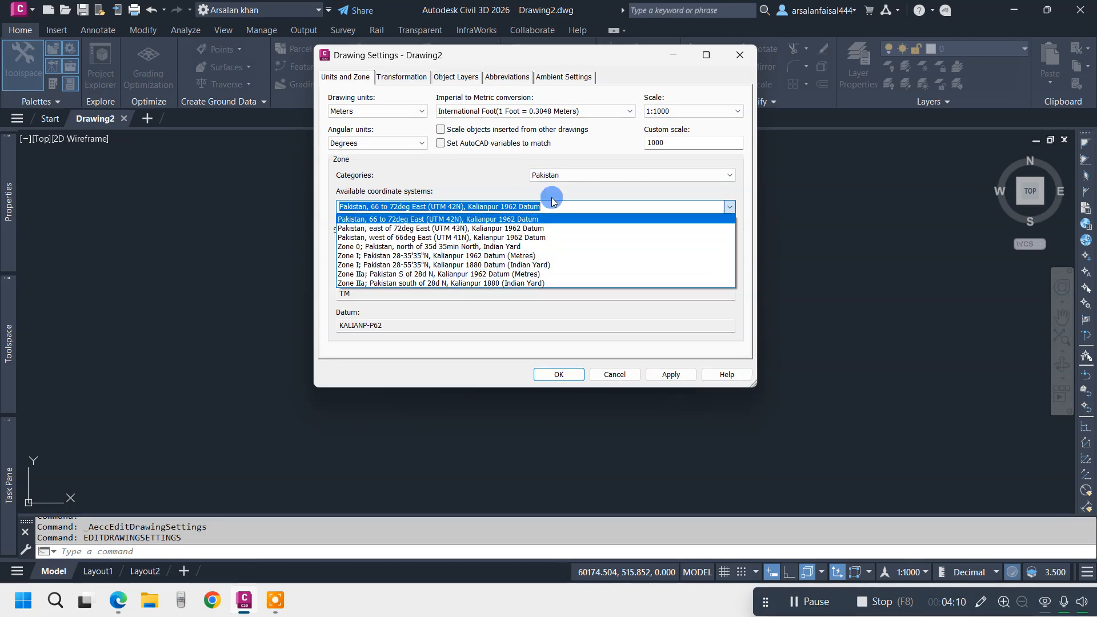
Step: Set the coordinate zone category to India and choose the coordinate system Indian 1960 / TM 106 NE
click(624, 179)
click(628, 180)
scroll(626, 175, up, 3)
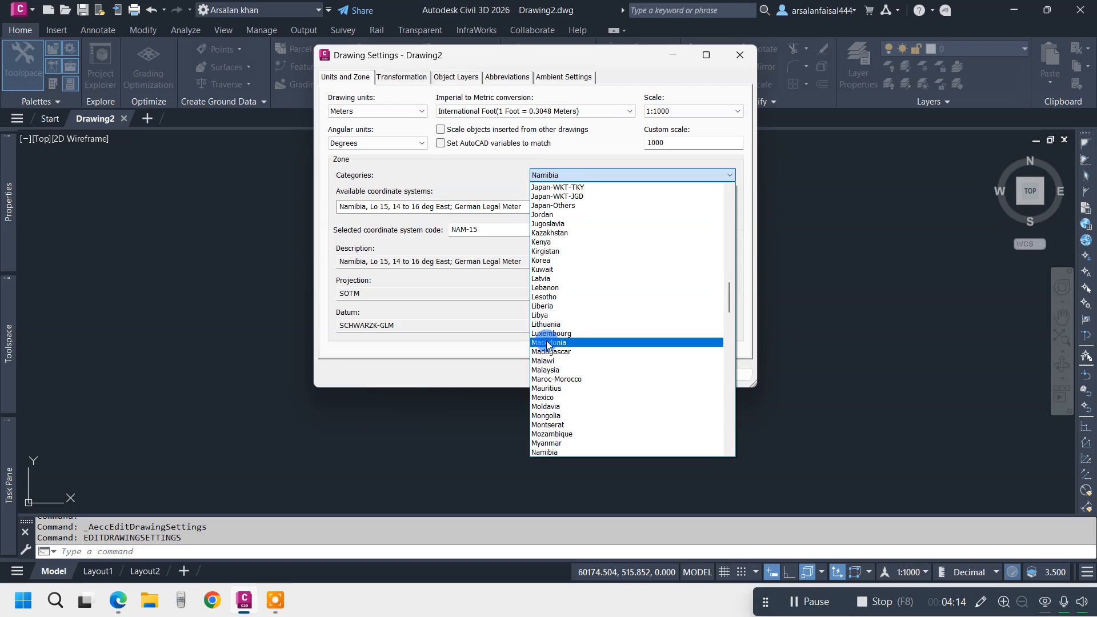
key(i)
key(n)
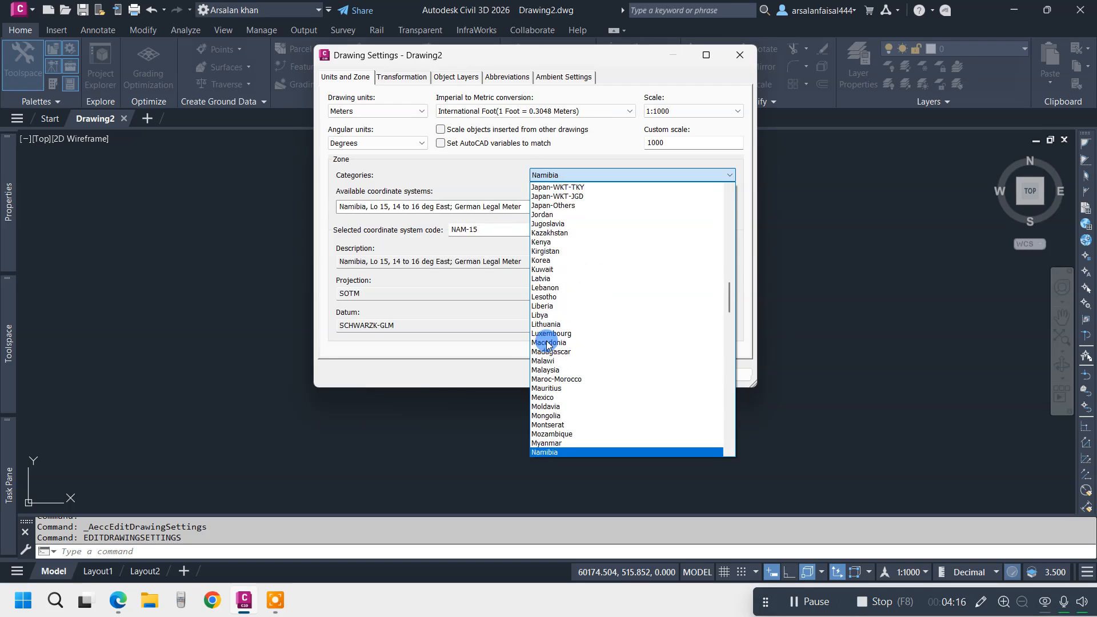
key(i)
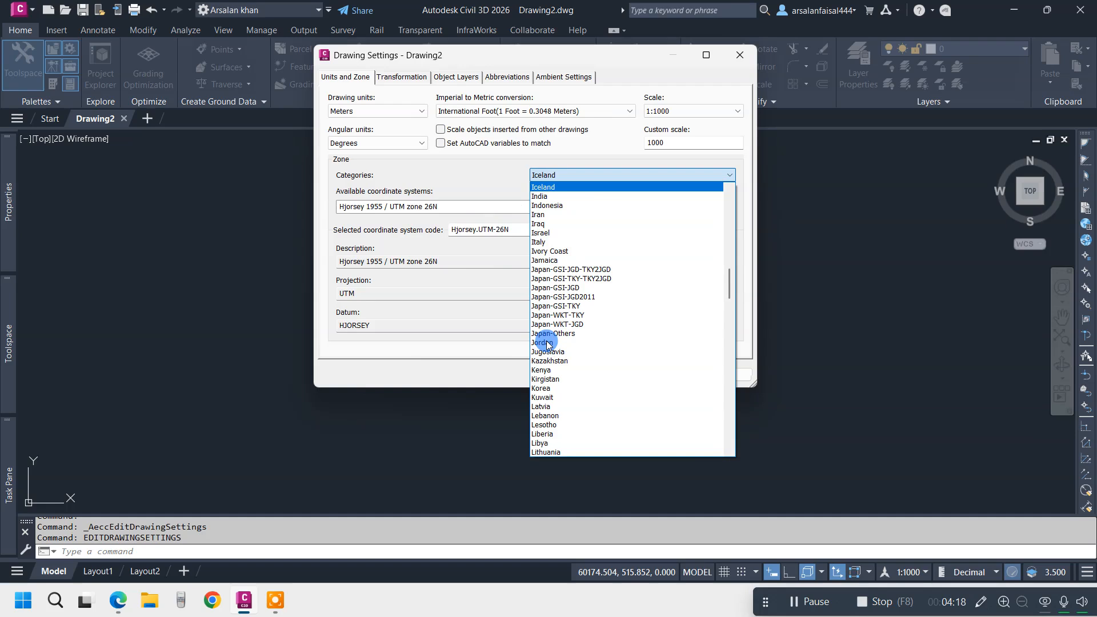
click(543, 196)
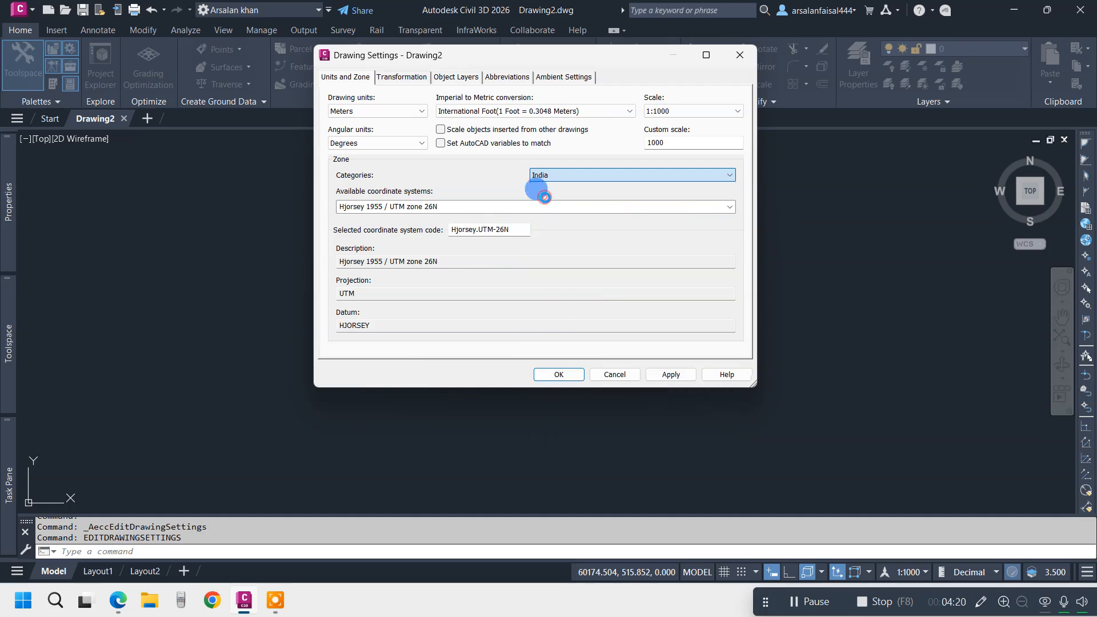
click(334, 188)
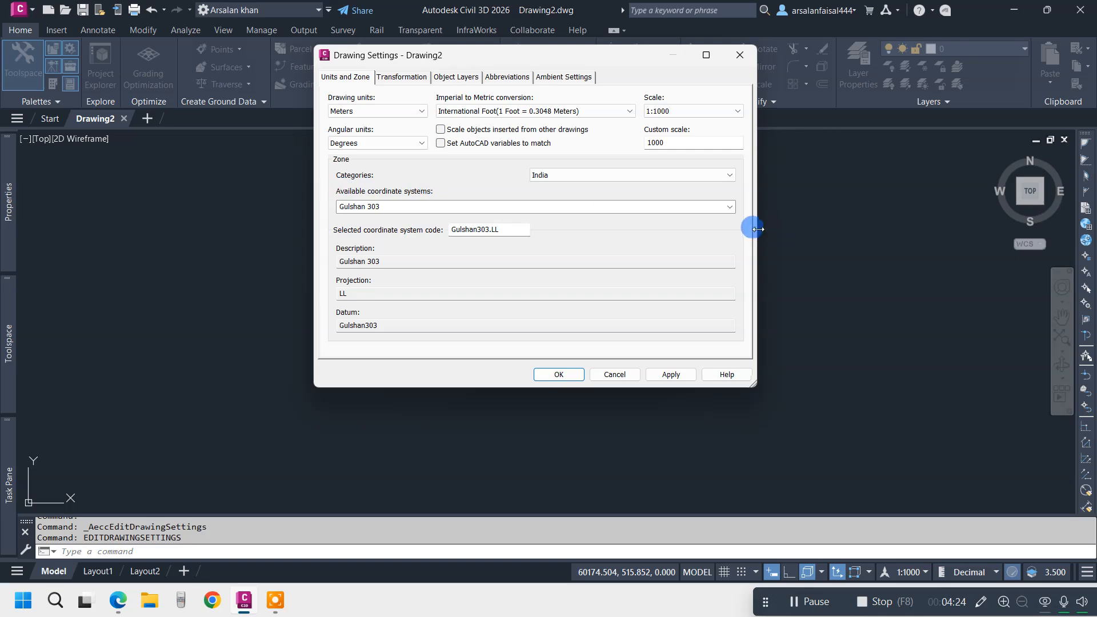
click(734, 212)
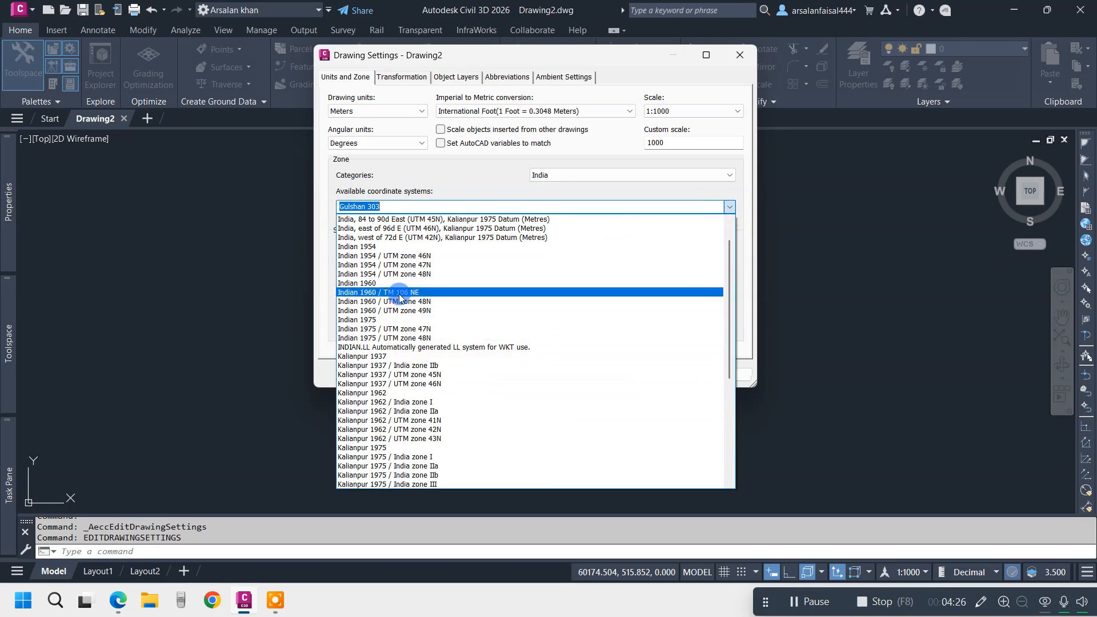
click(403, 293)
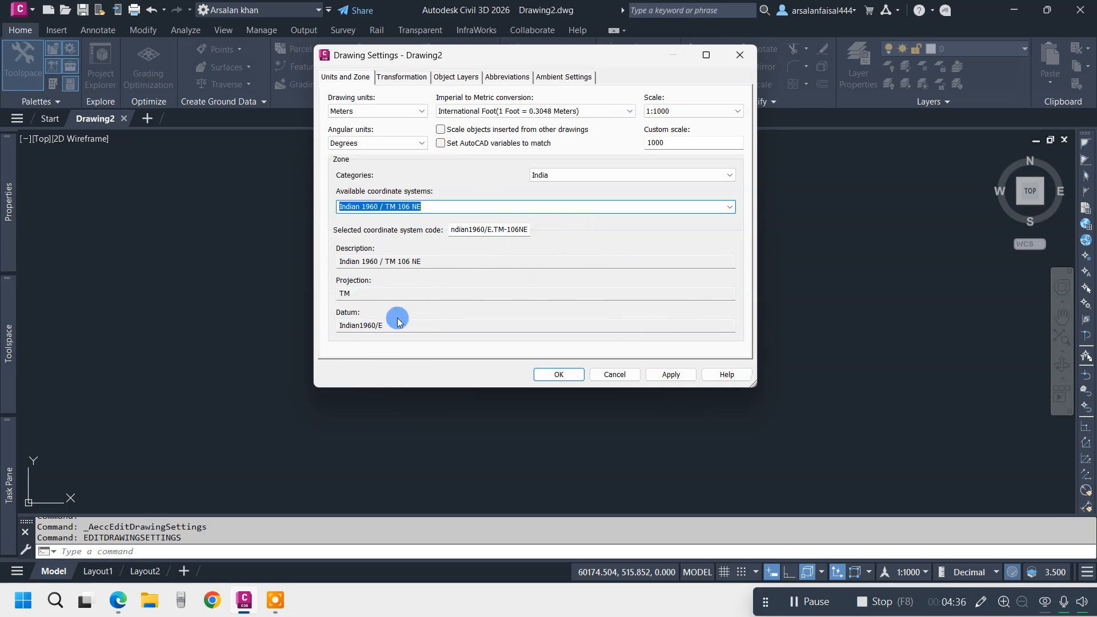
Step: Set the zone category to UTM, WGS84 Datum and apply the coordinate system UTM-WGS 1984 datum, Zone 38 North, Meter; Cent. Meridian 45d E
click(666, 174)
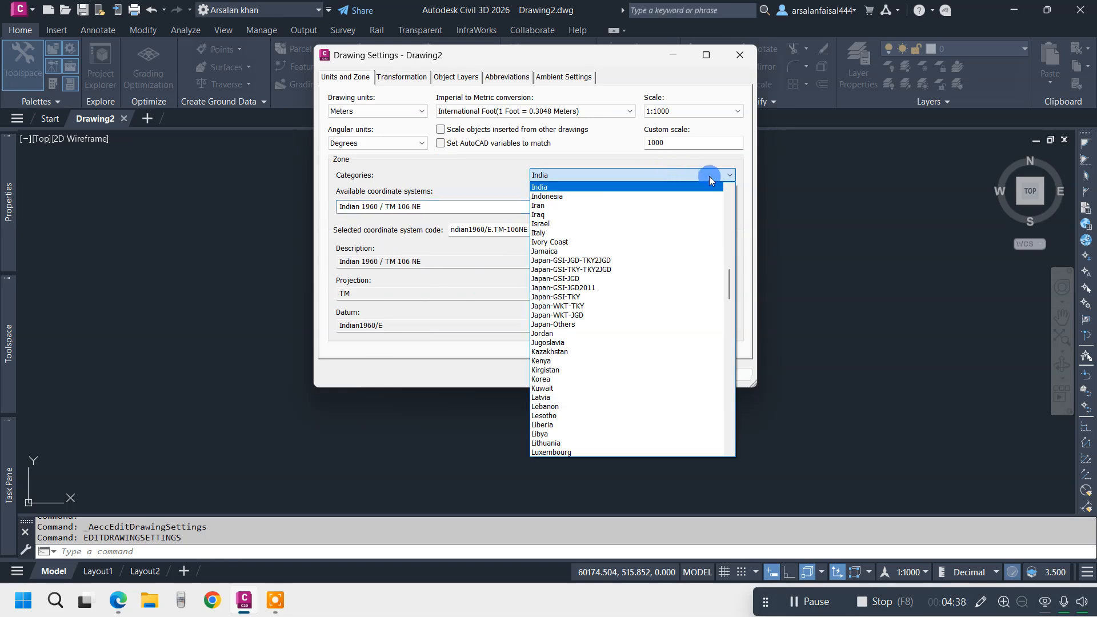
drag(728, 277, 705, 455)
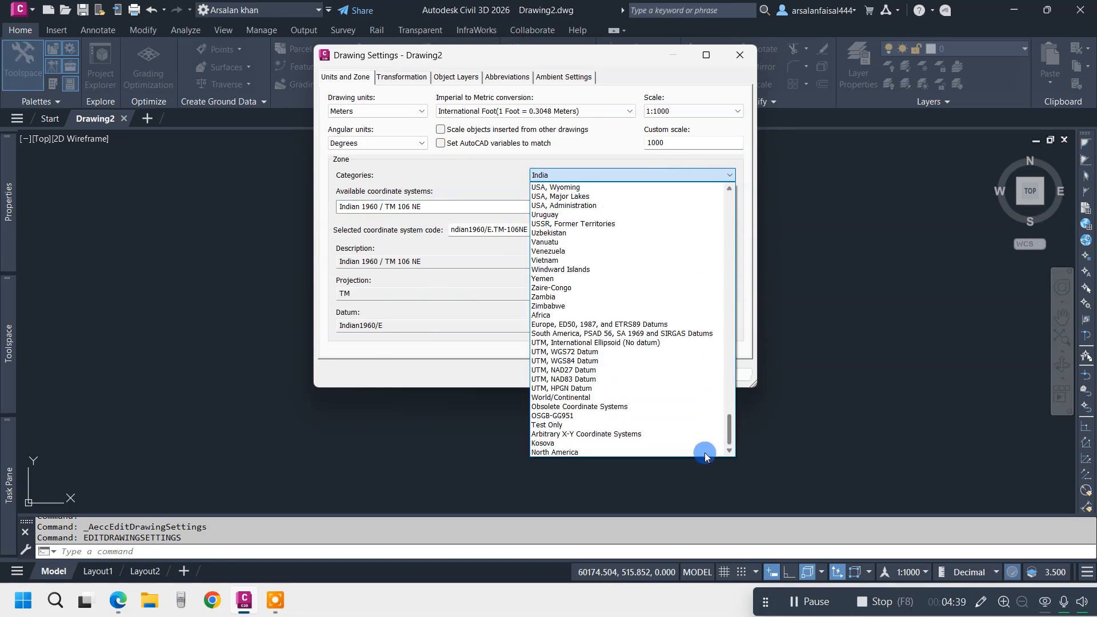
click(578, 361)
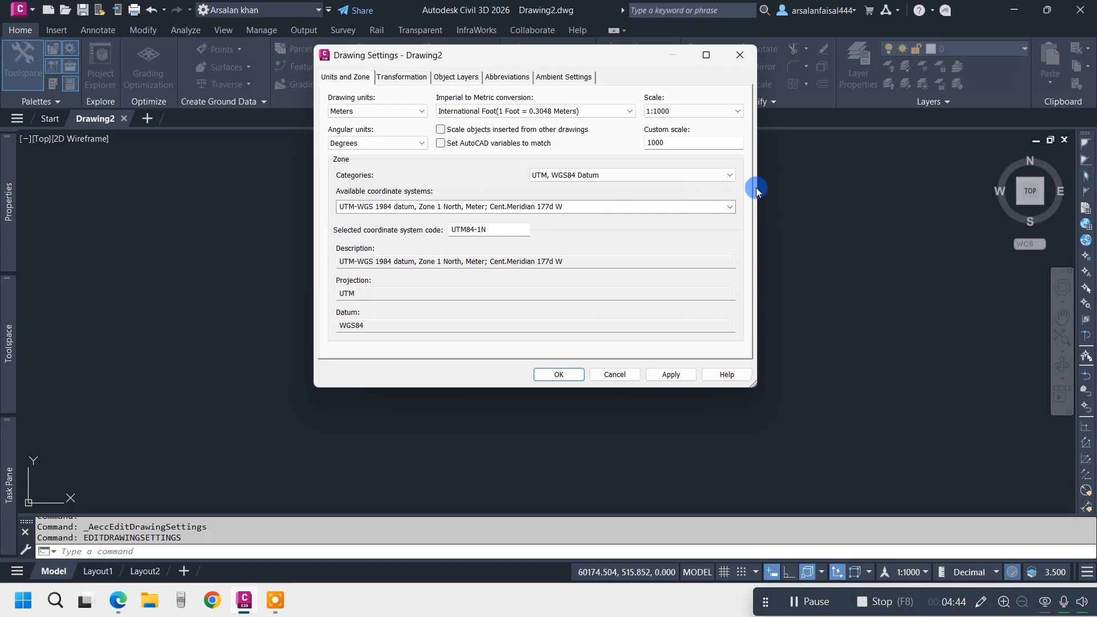
click(734, 207)
scroll(503, 324, down, 9)
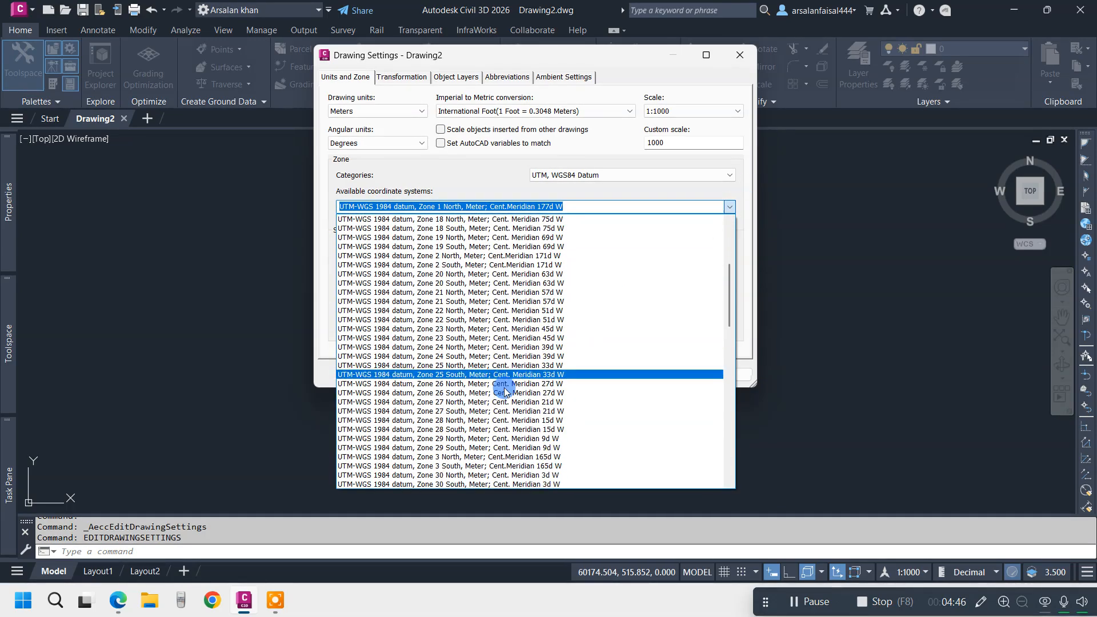
scroll(449, 453, down, 5)
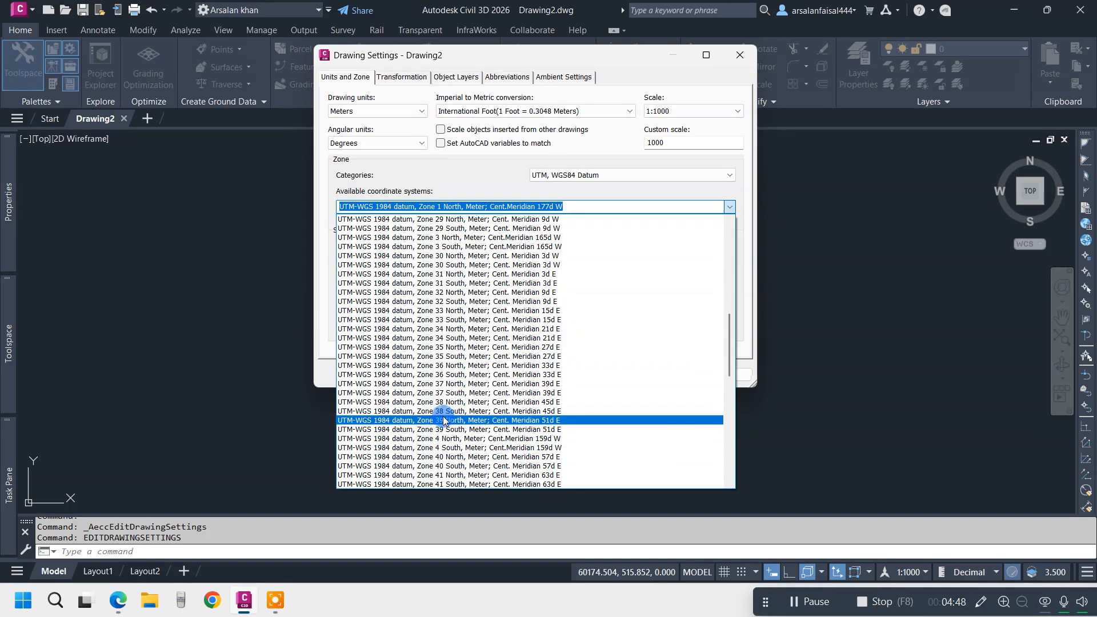
click(447, 406)
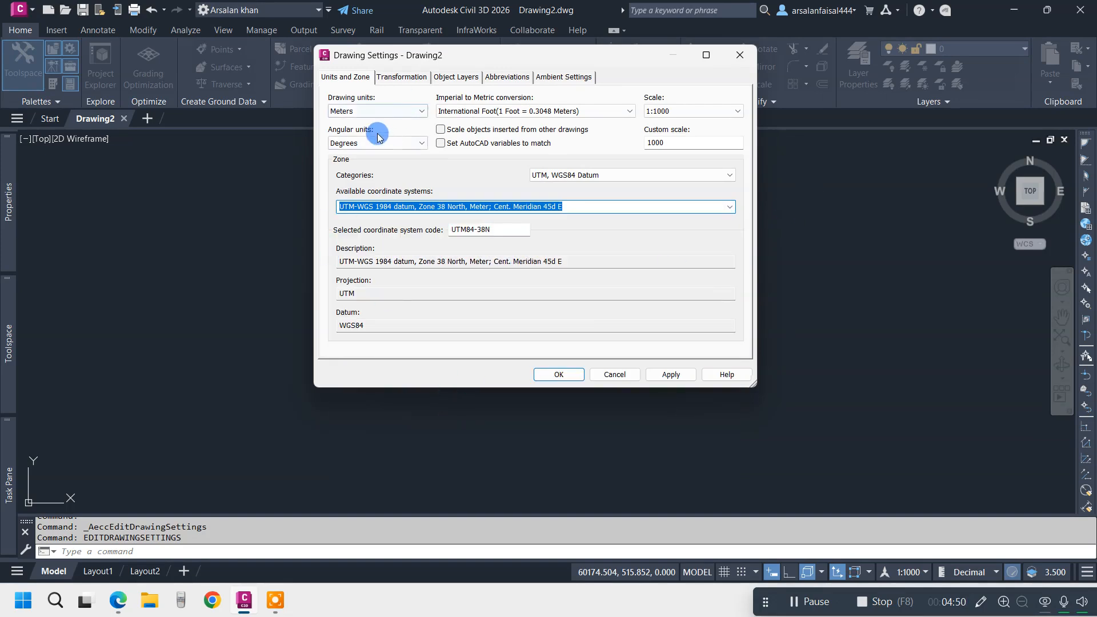
click(670, 374)
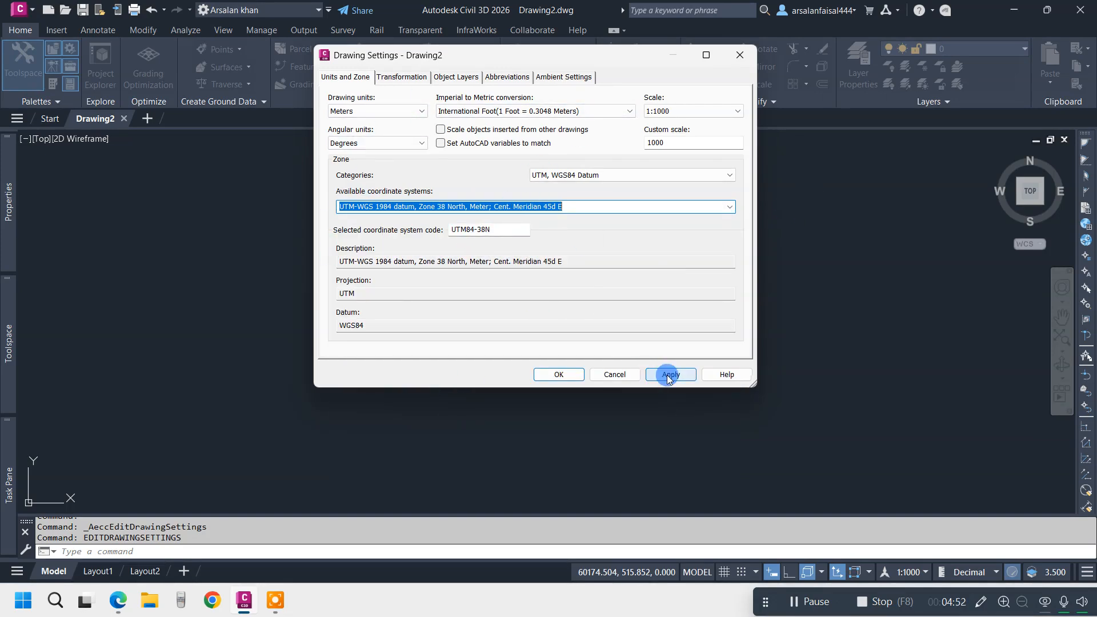
Step: Review the transformation settings, the abbreviations and the layers assigned to each object type in the drawing settings
click(390, 78)
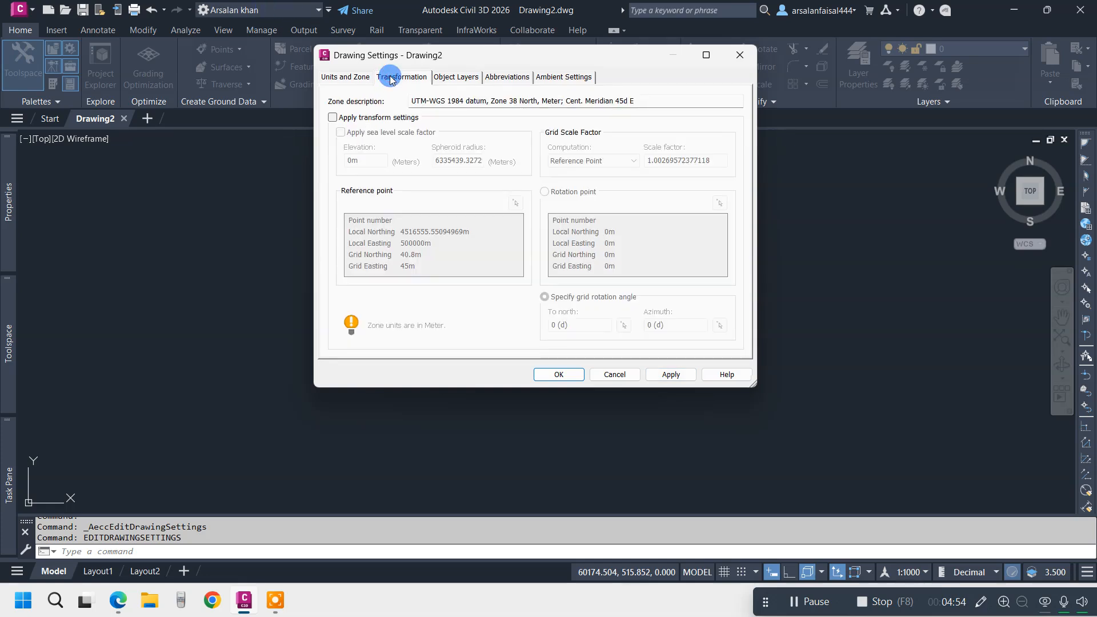
click(478, 78)
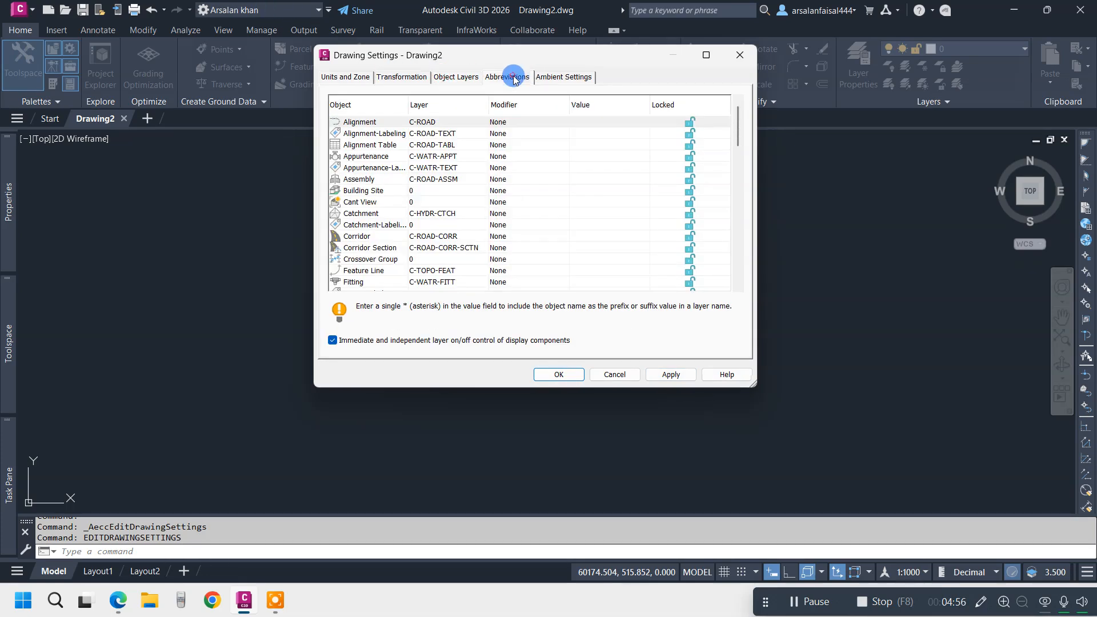
click(506, 77)
click(456, 76)
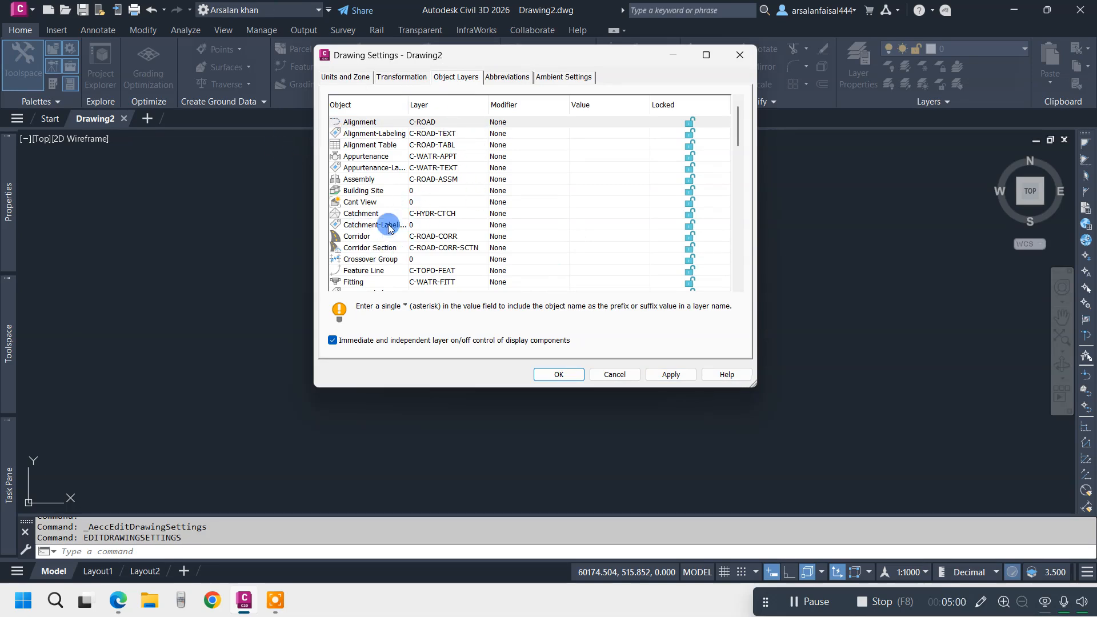
scroll(446, 240, down, 3)
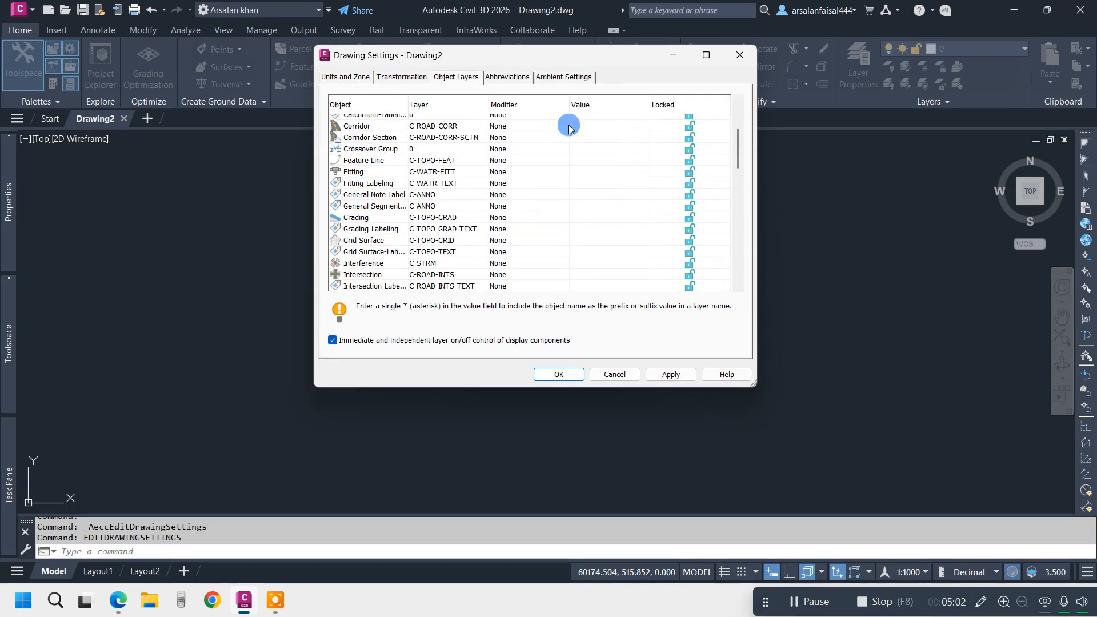
scroll(672, 171, up, 2)
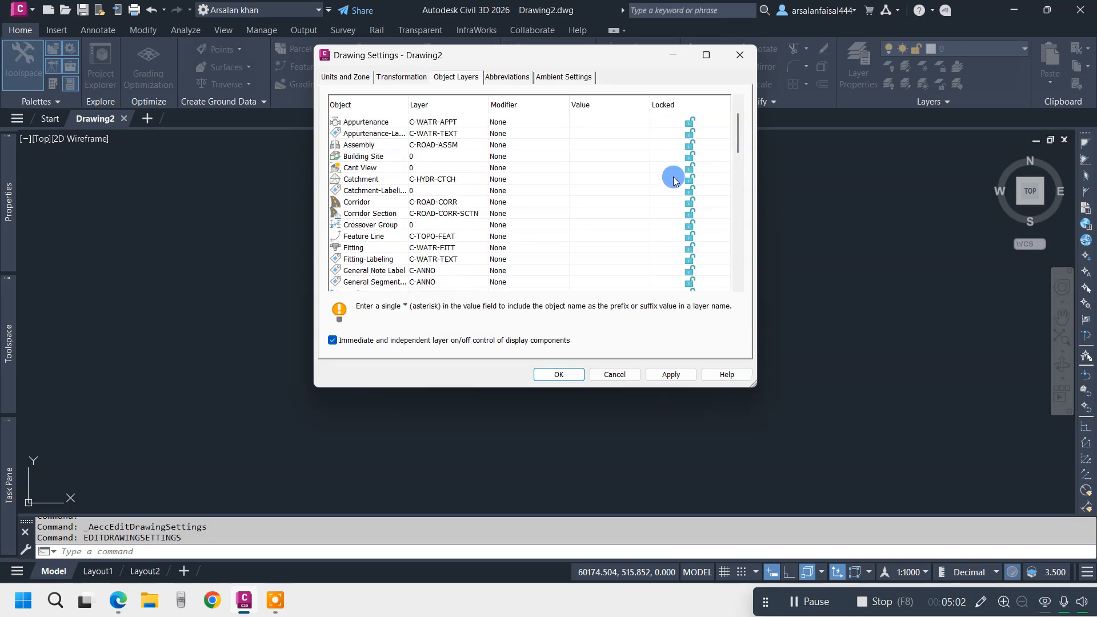
Step: Examine the unit choices for Distance in the ambient settings without changing the value
click(545, 78)
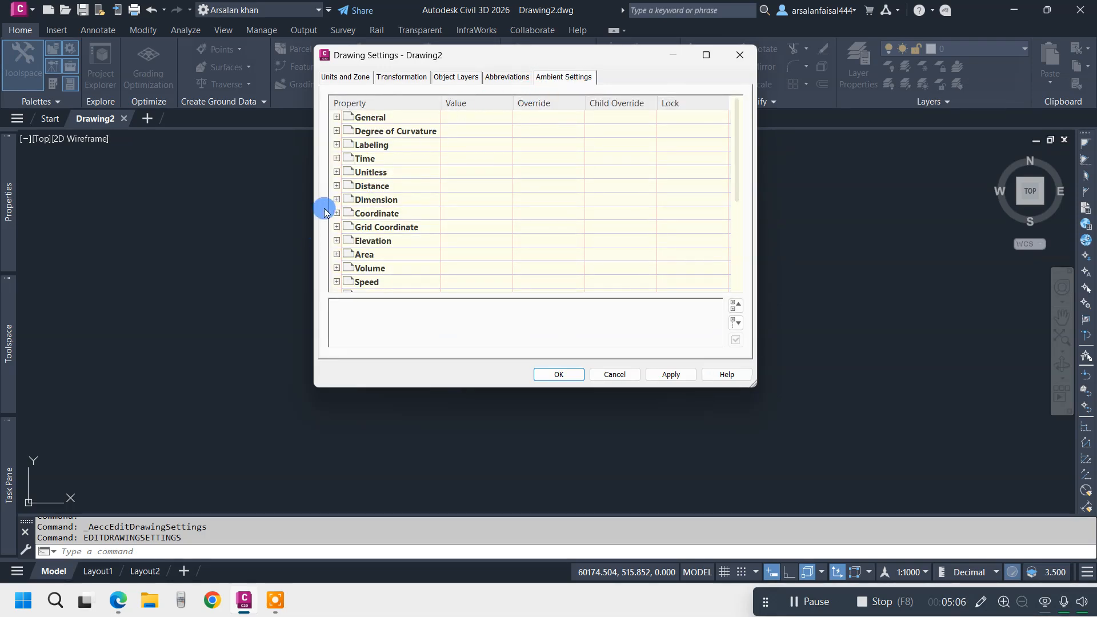
click(337, 186)
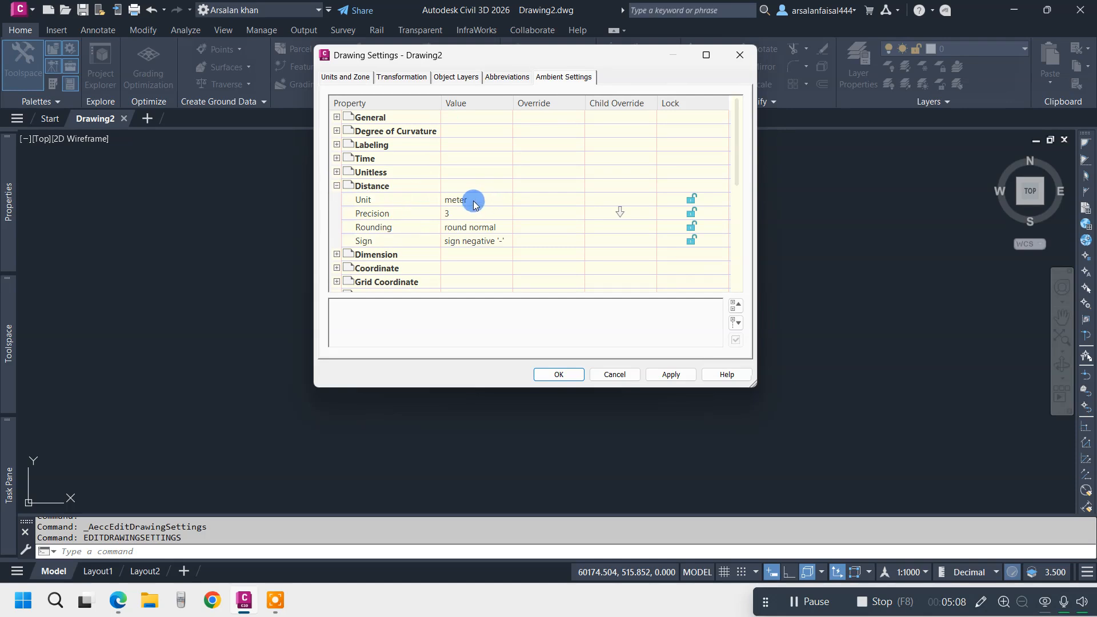
click(473, 201)
click(478, 200)
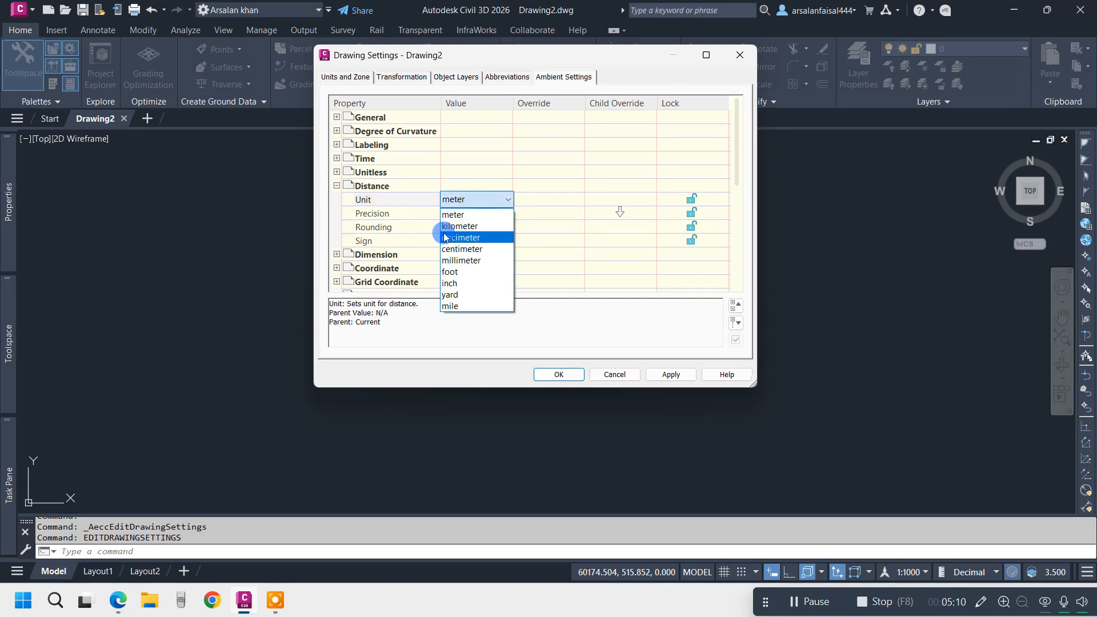
key(Escape)
Step: Return to the units and zone settings, then apply and accept the drawing settings
click(338, 83)
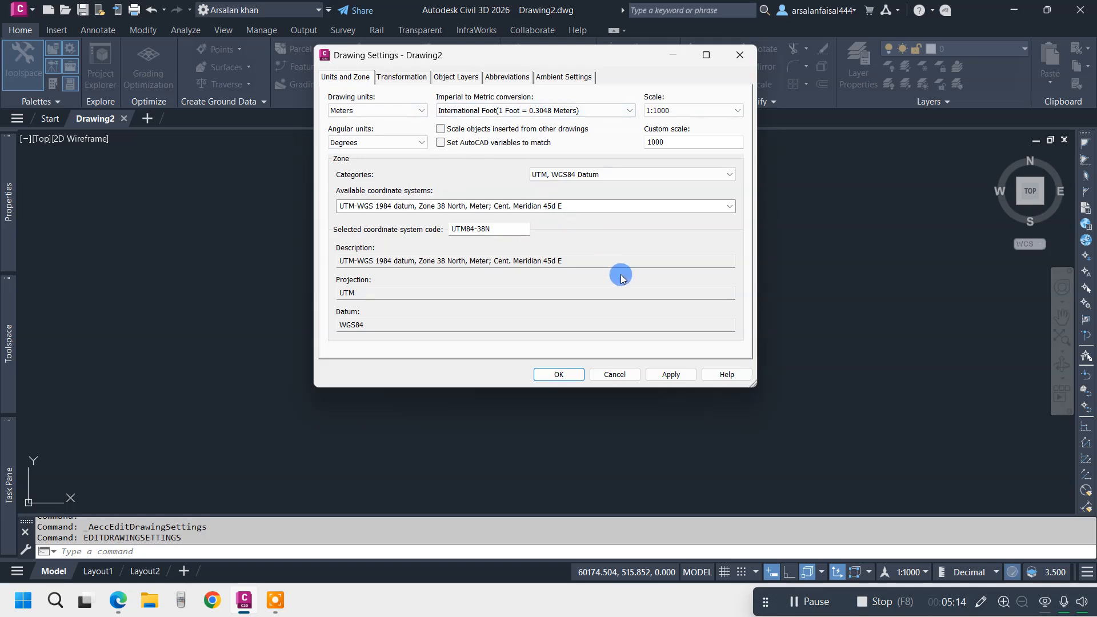
click(673, 373)
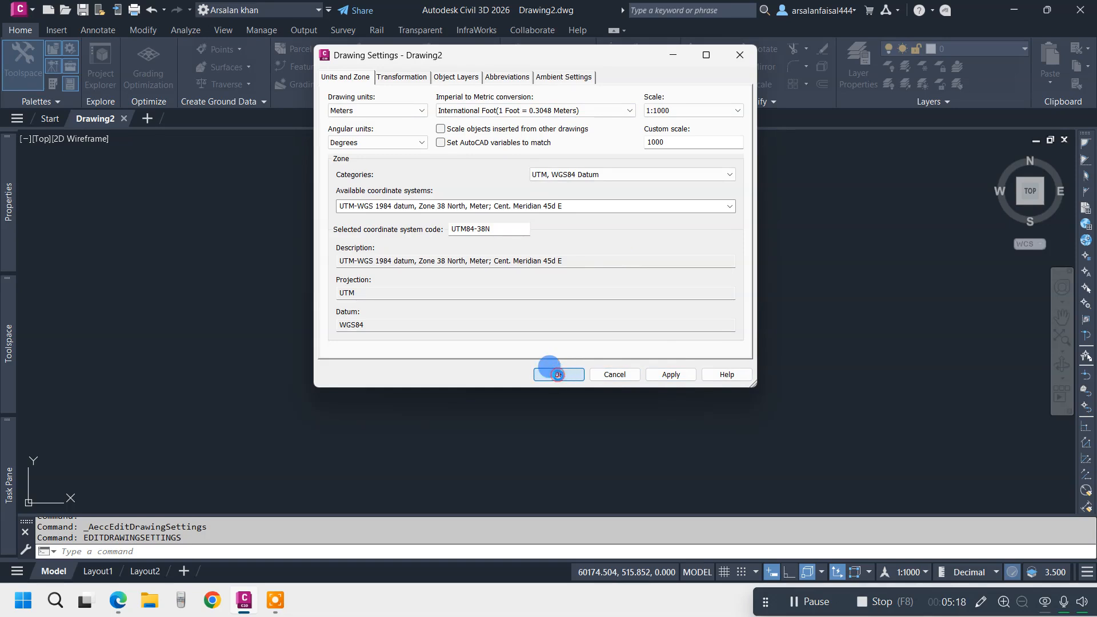
click(553, 374)
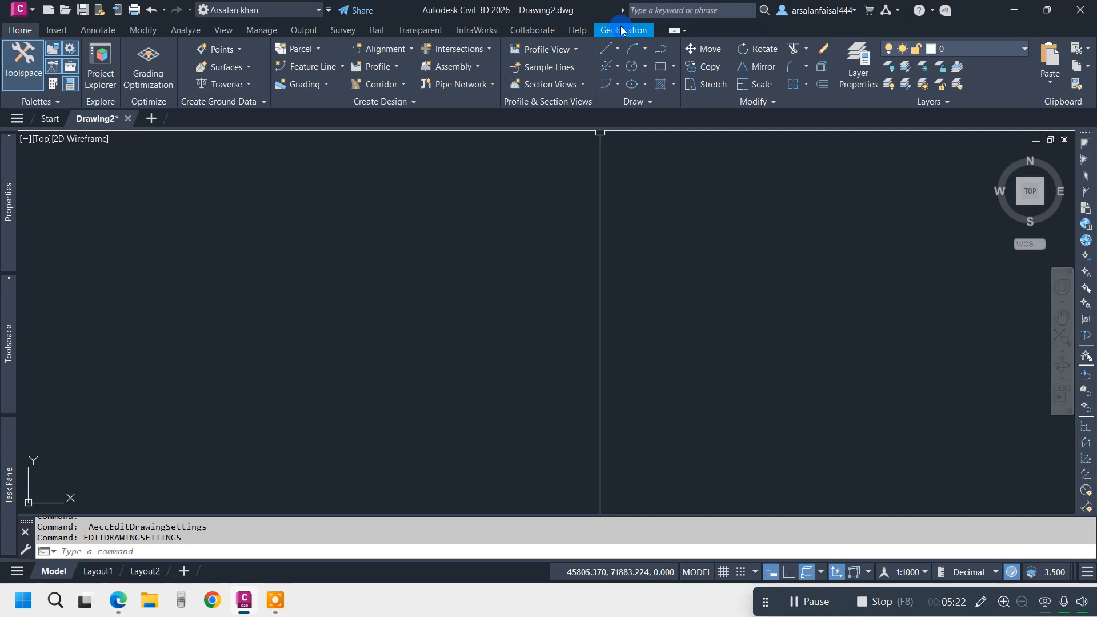
click(621, 30)
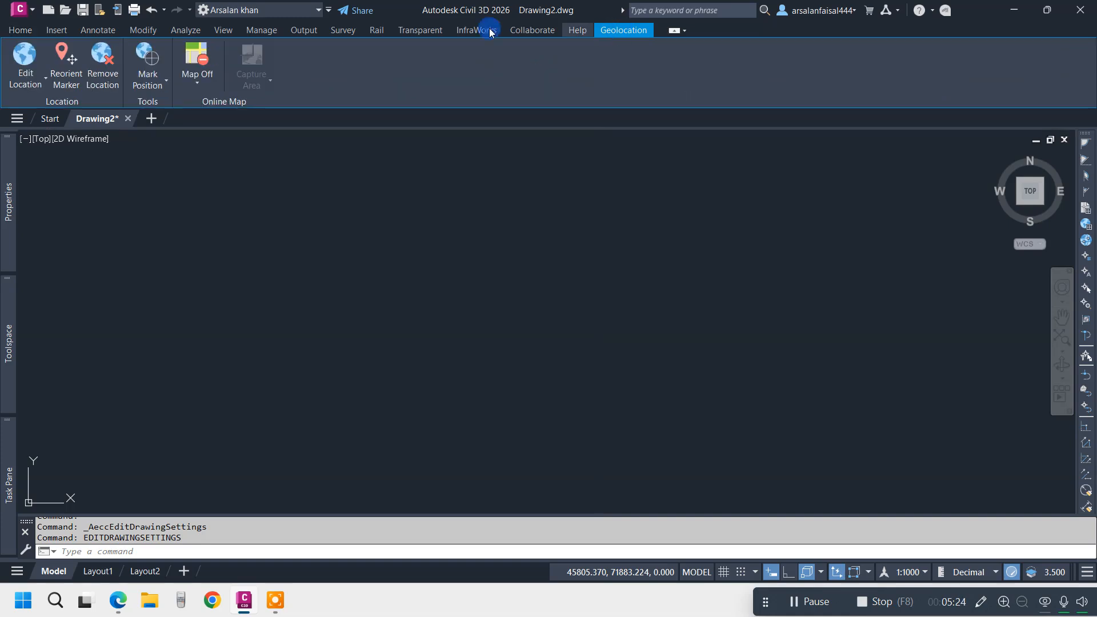
click(12, 32)
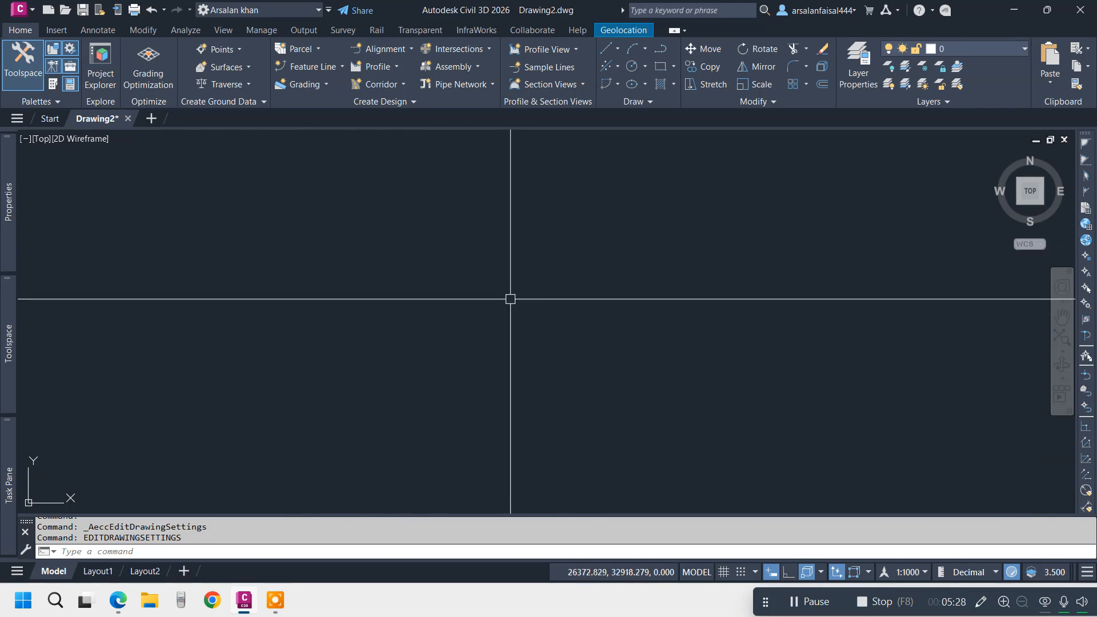
click(31, 13)
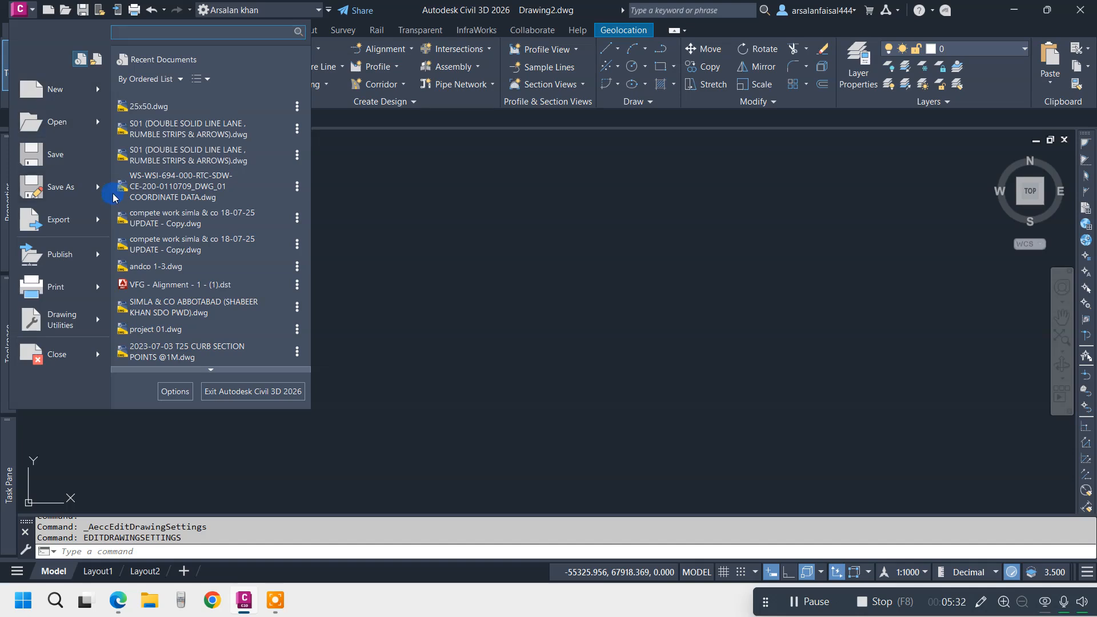
click(438, 71)
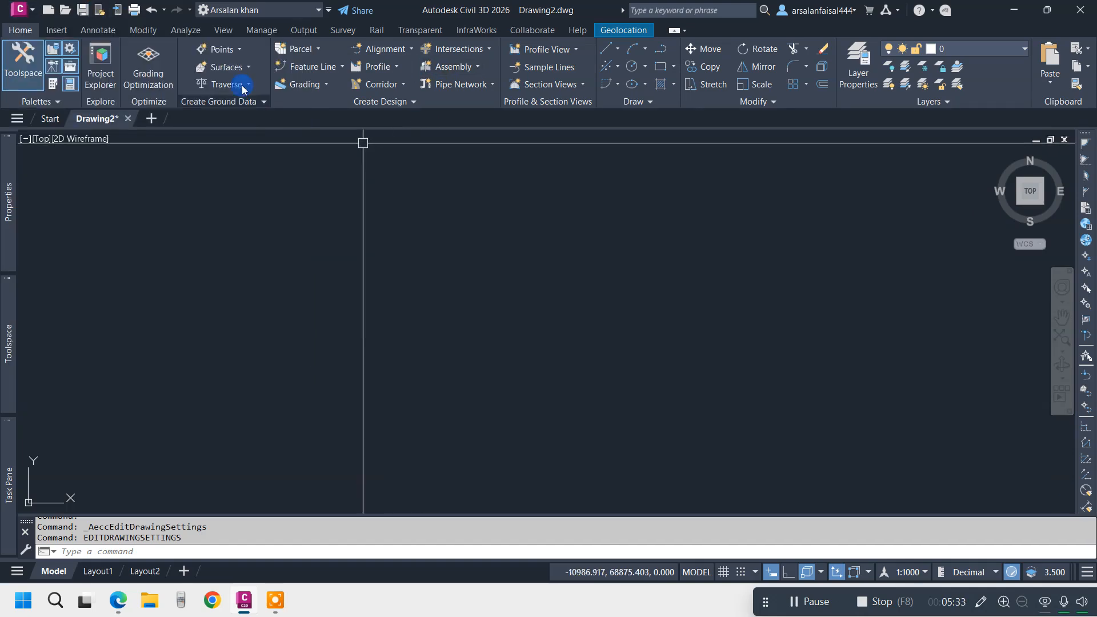
Step: View the Import Points dialog through the Point Creation Tools and close it without importing a file
click(222, 49)
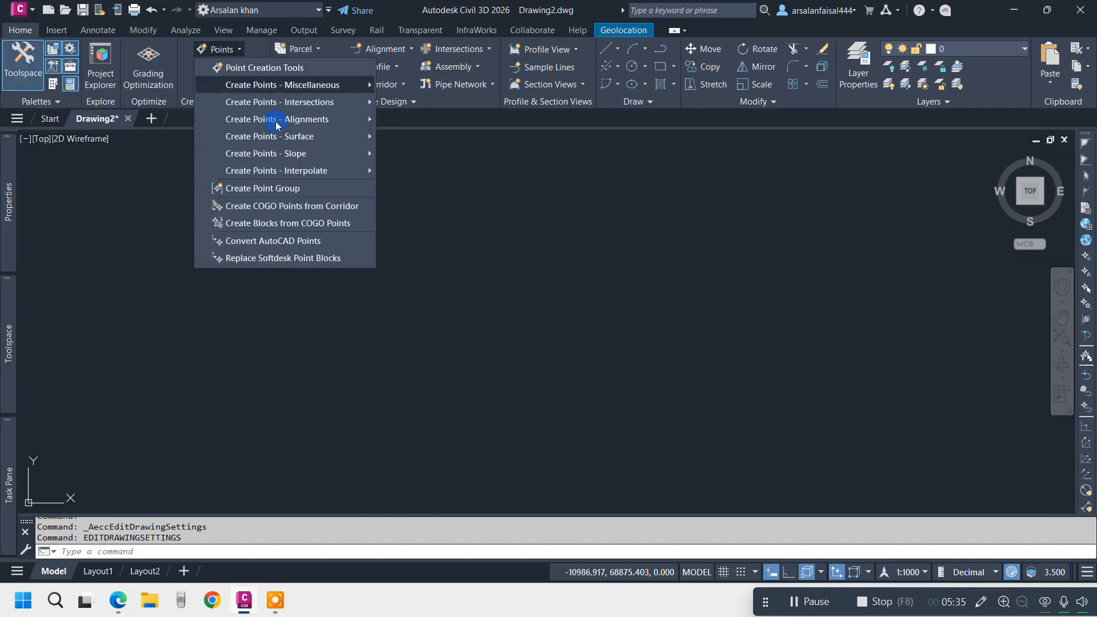
click(286, 67)
click(191, 32)
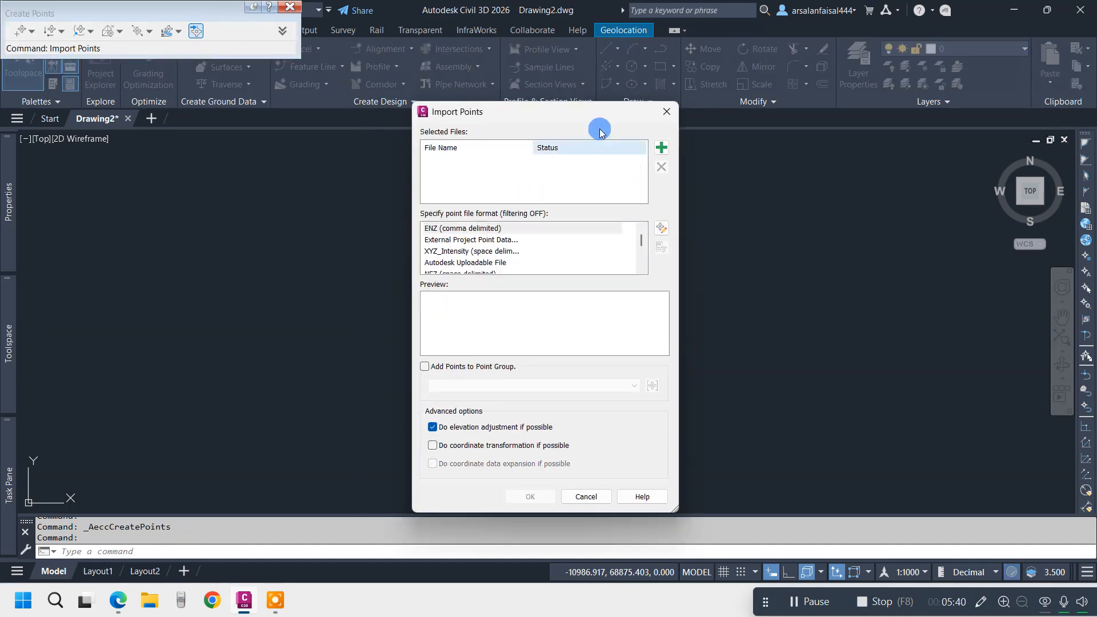
click(660, 148)
click(290, 7)
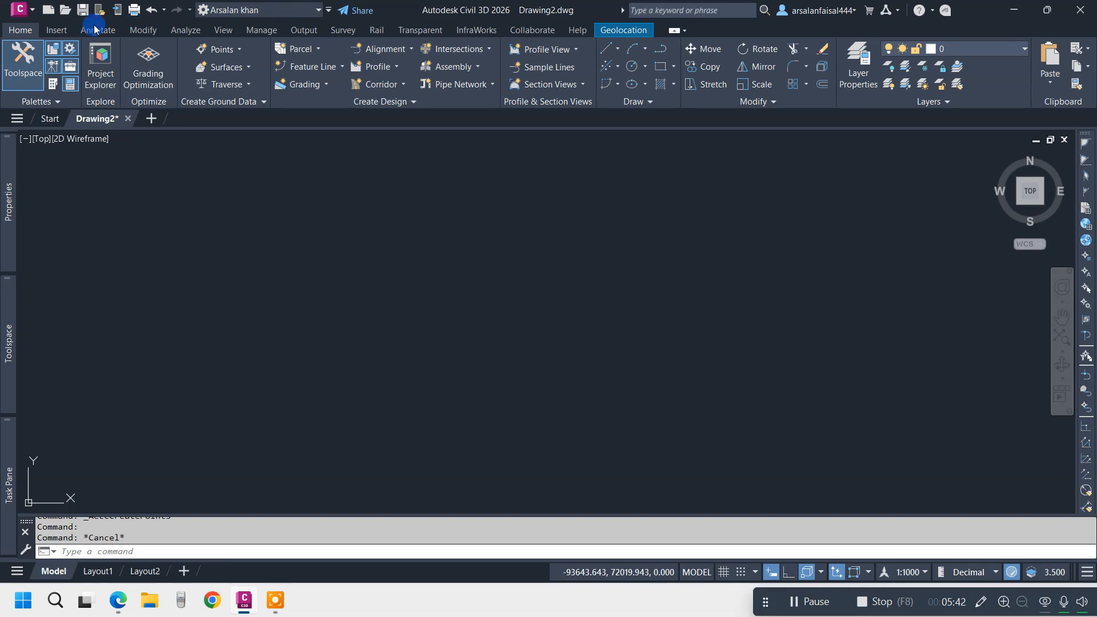
Step: Start a point import from file and add the desktop shortcut for 2023-07-03 T24 ROAD SECTION as the source file
click(59, 30)
click(67, 85)
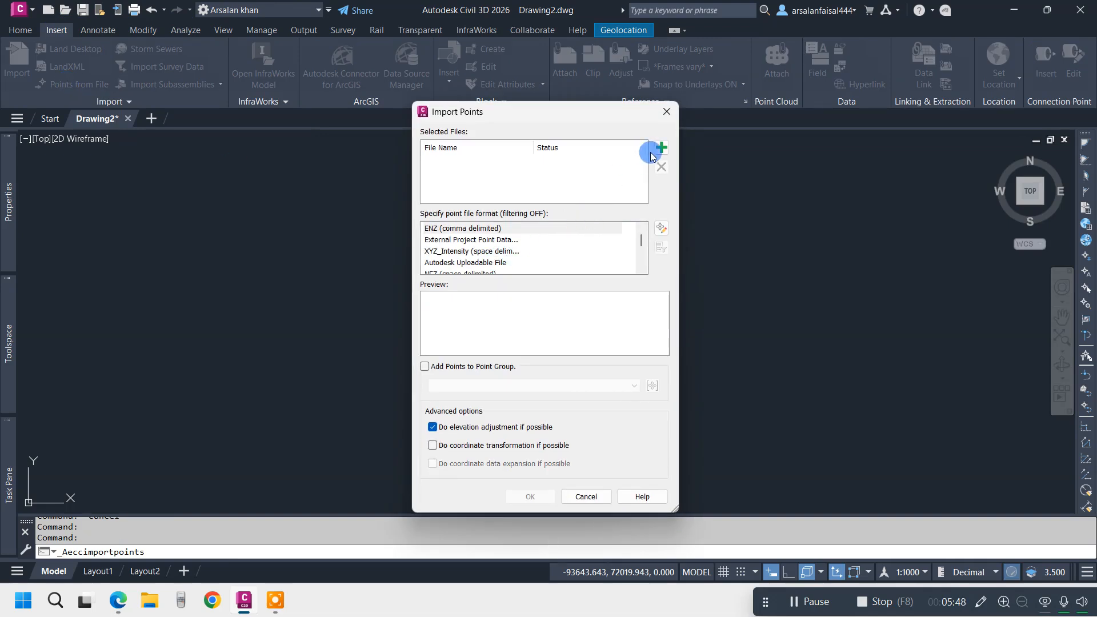
click(669, 148)
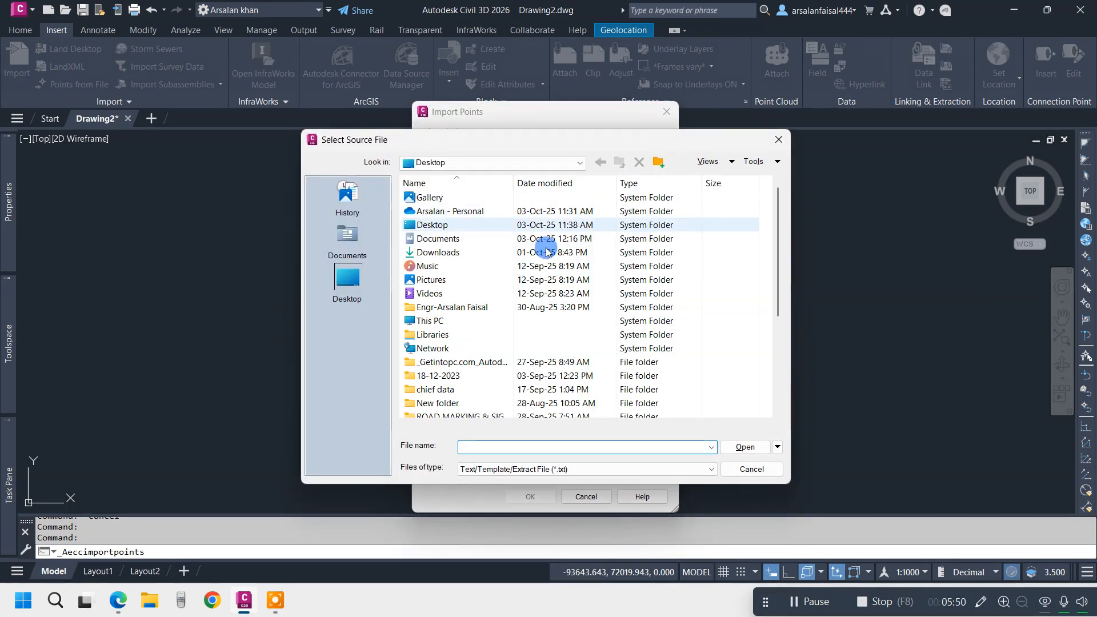
scroll(466, 297, down, 4)
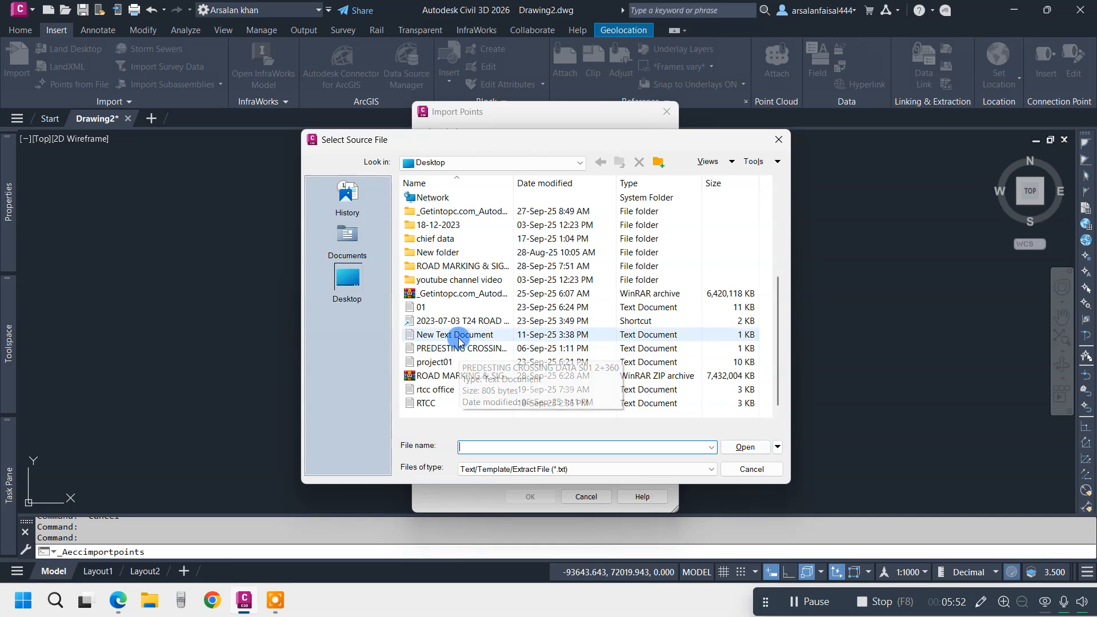
click(462, 322)
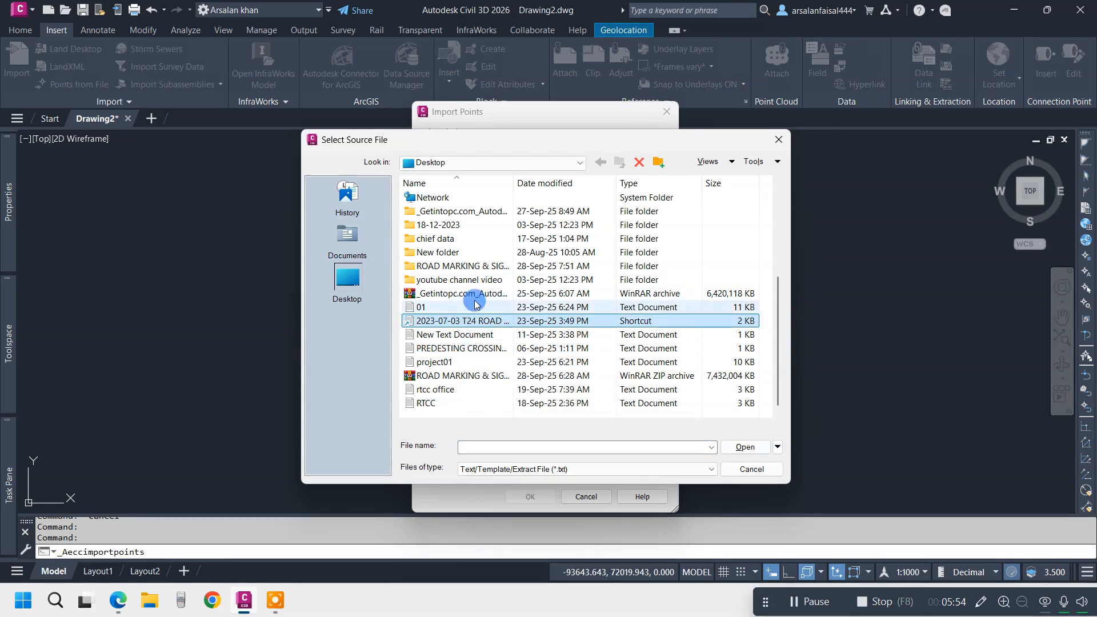
click(742, 448)
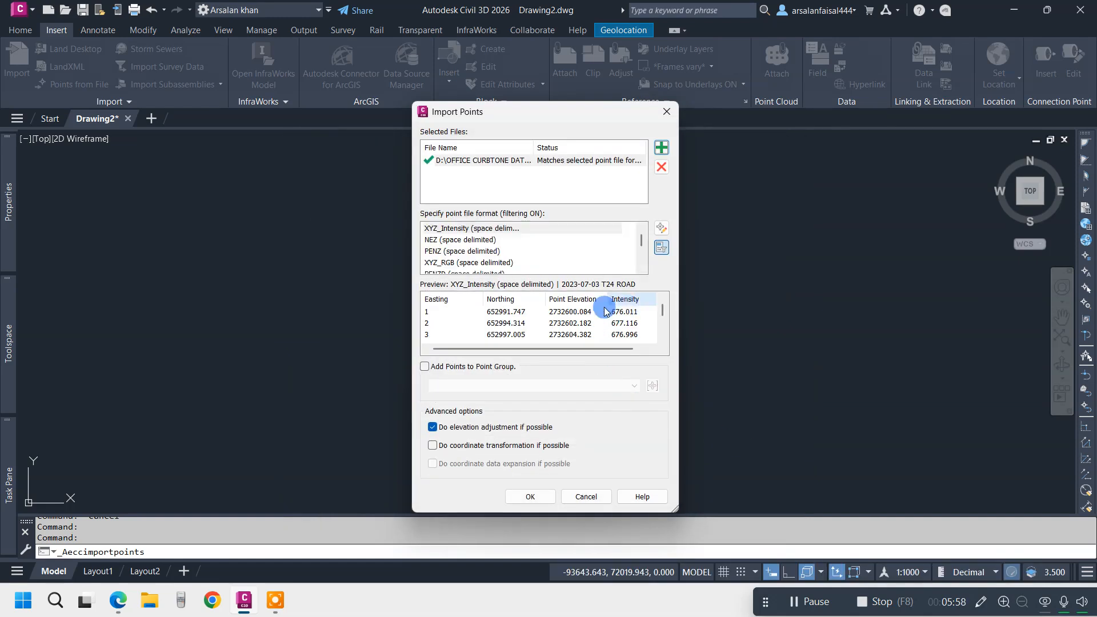
Step: Import the points in PENZD (space delimited) format, adding them to a new point group named NGL
scroll(455, 263, down, 1)
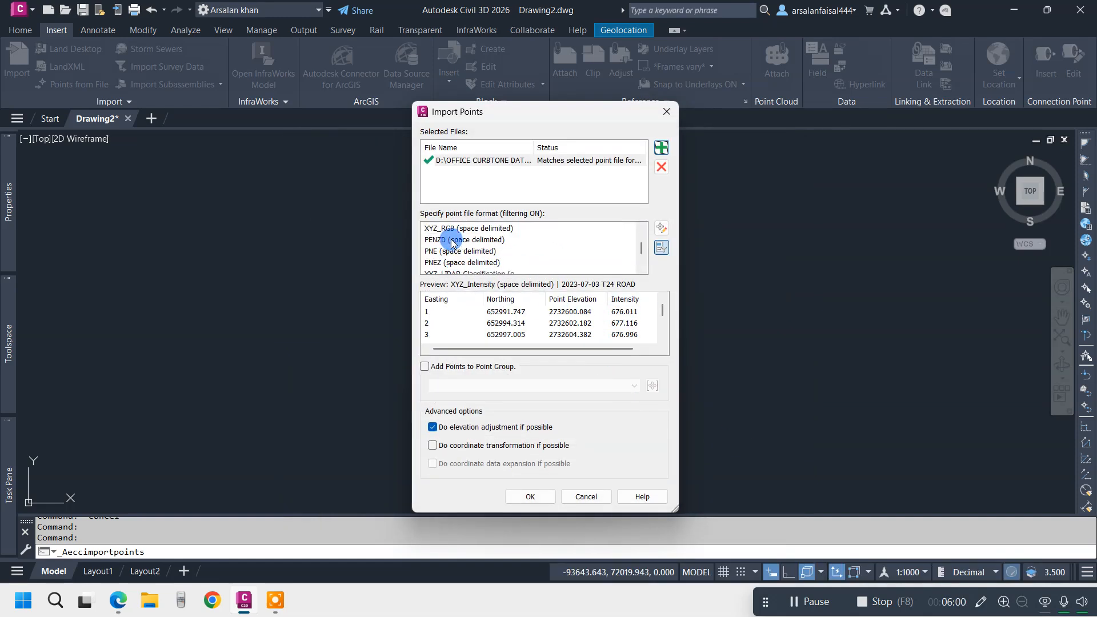
click(453, 241)
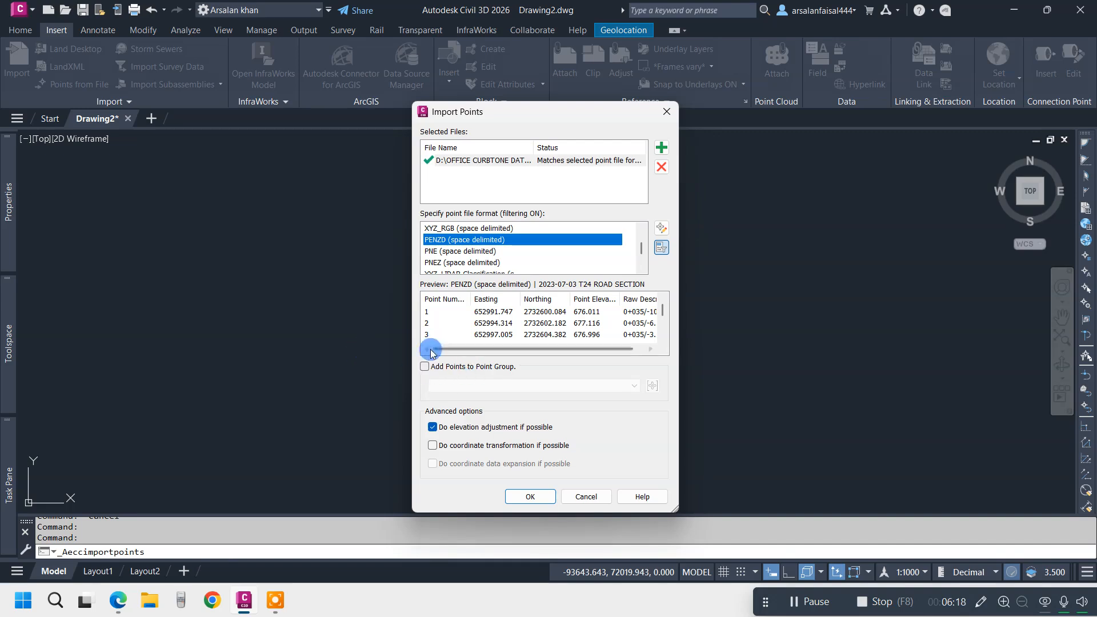
click(424, 367)
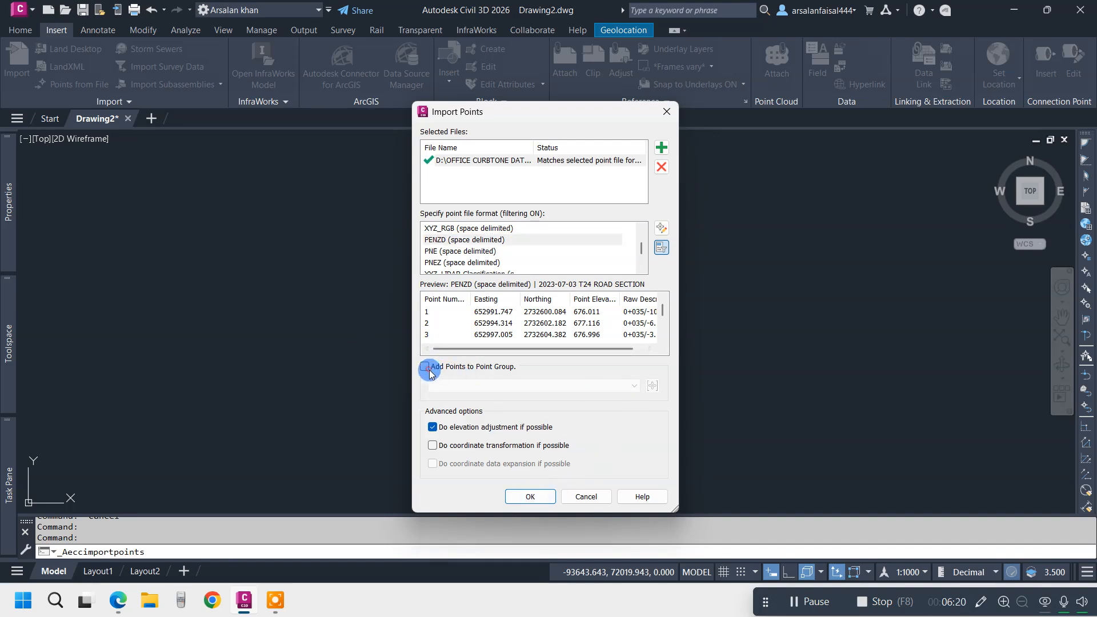
click(651, 386)
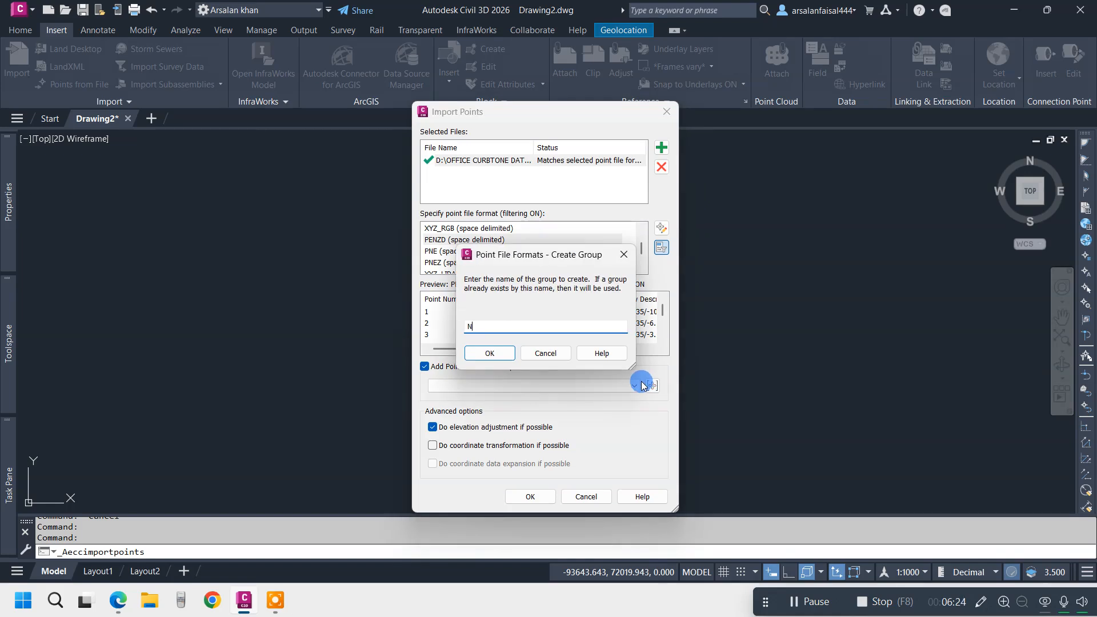
text(NGL)
click(480, 352)
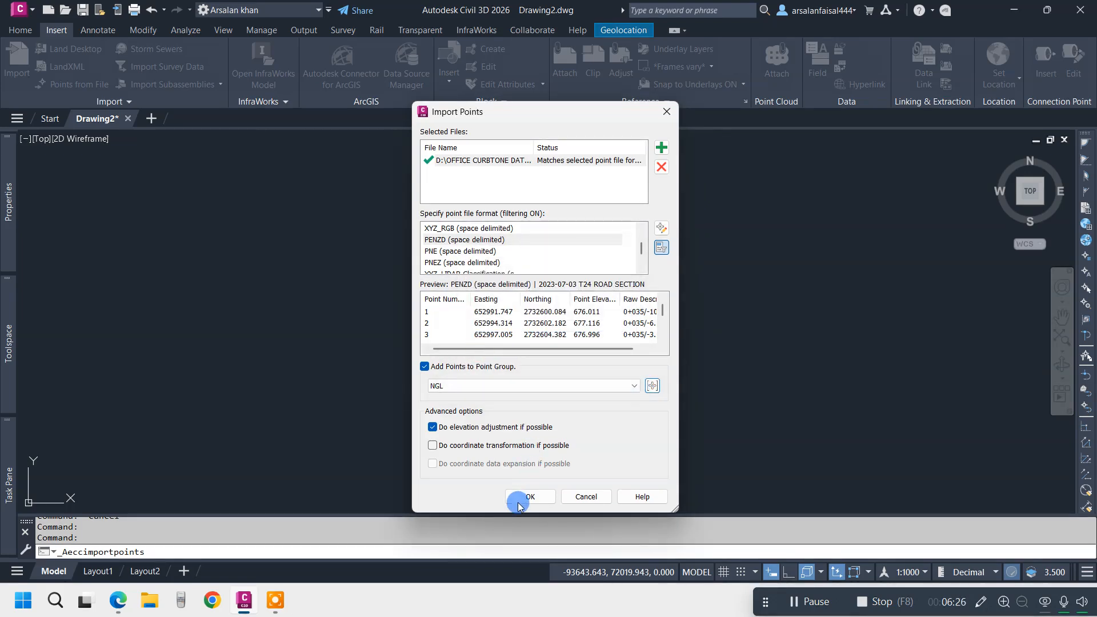
click(519, 499)
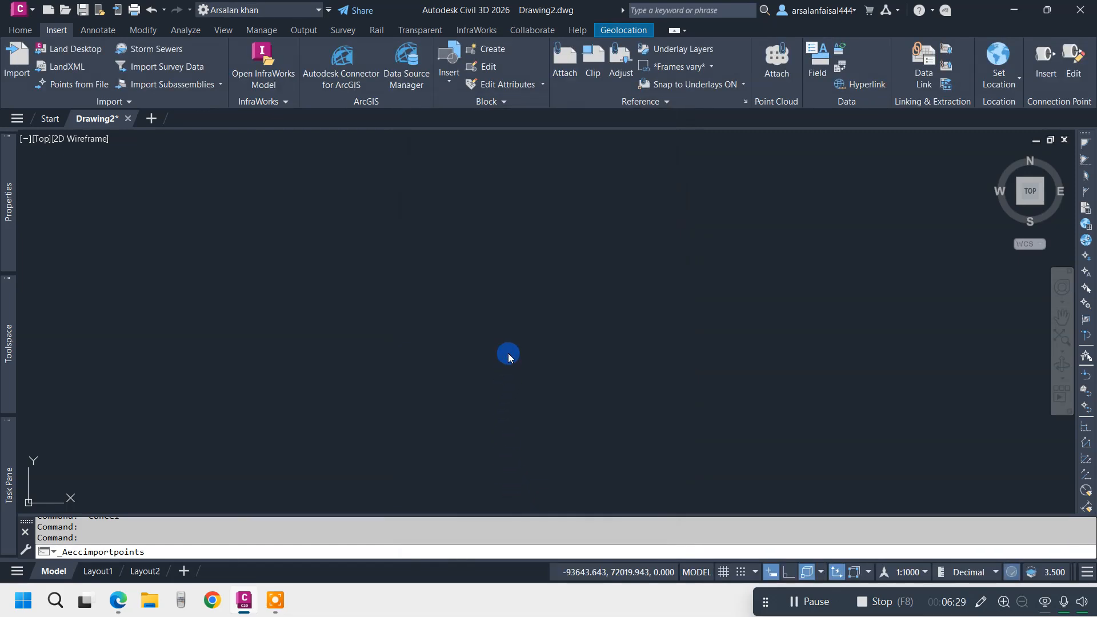
click(509, 353)
key(Escape)
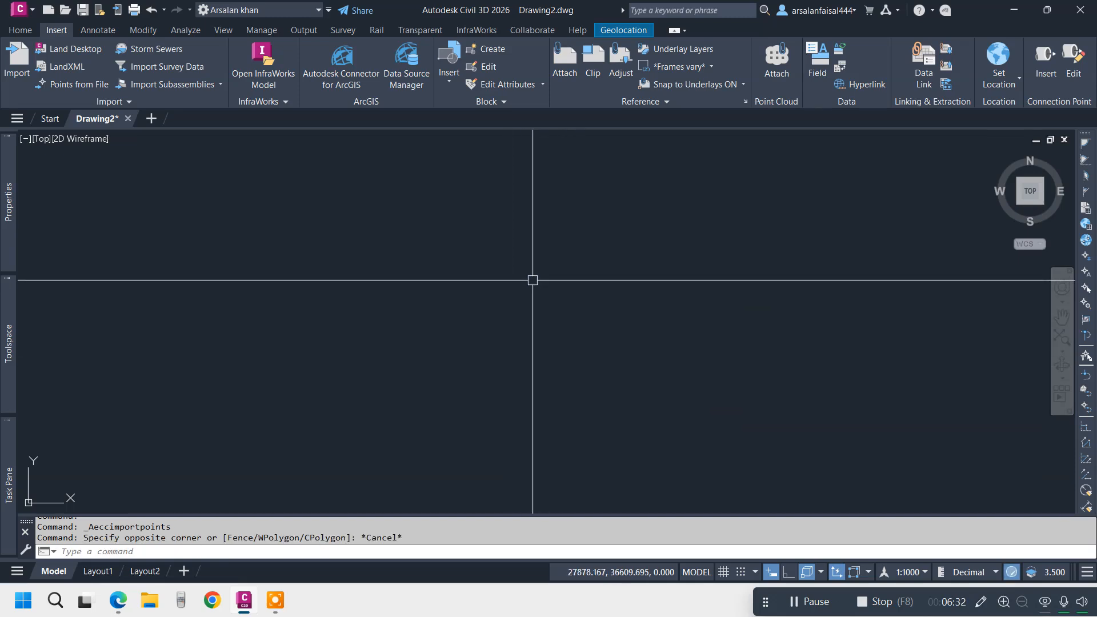
Step: Set the annotation scale to 1:10 and check the size of the imported point labels
text(z)
key(Return)
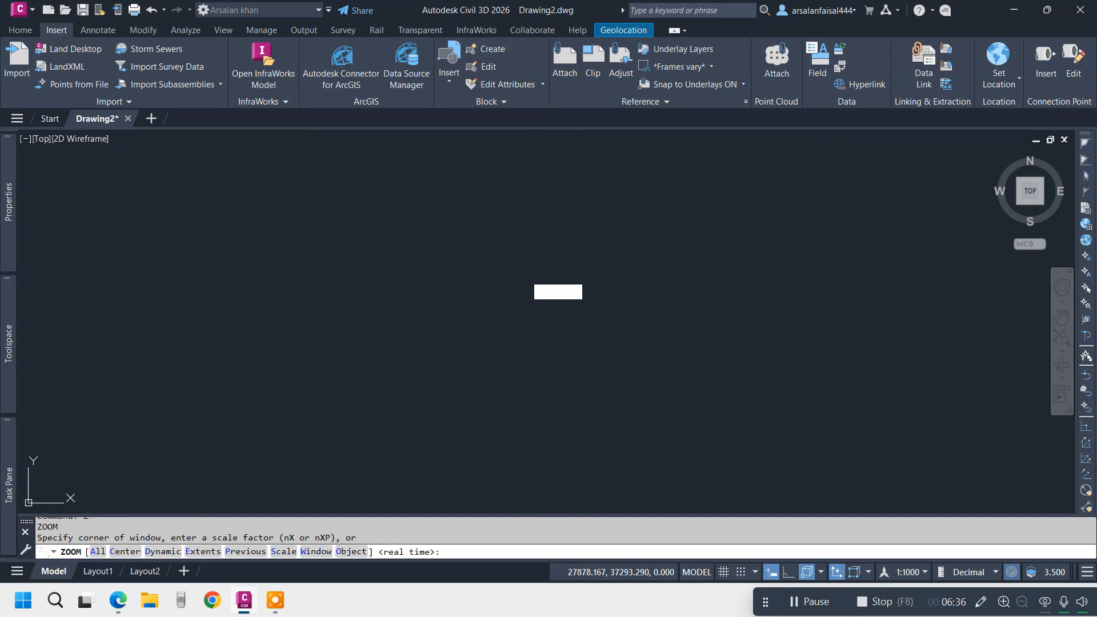
text(e)
key(Return)
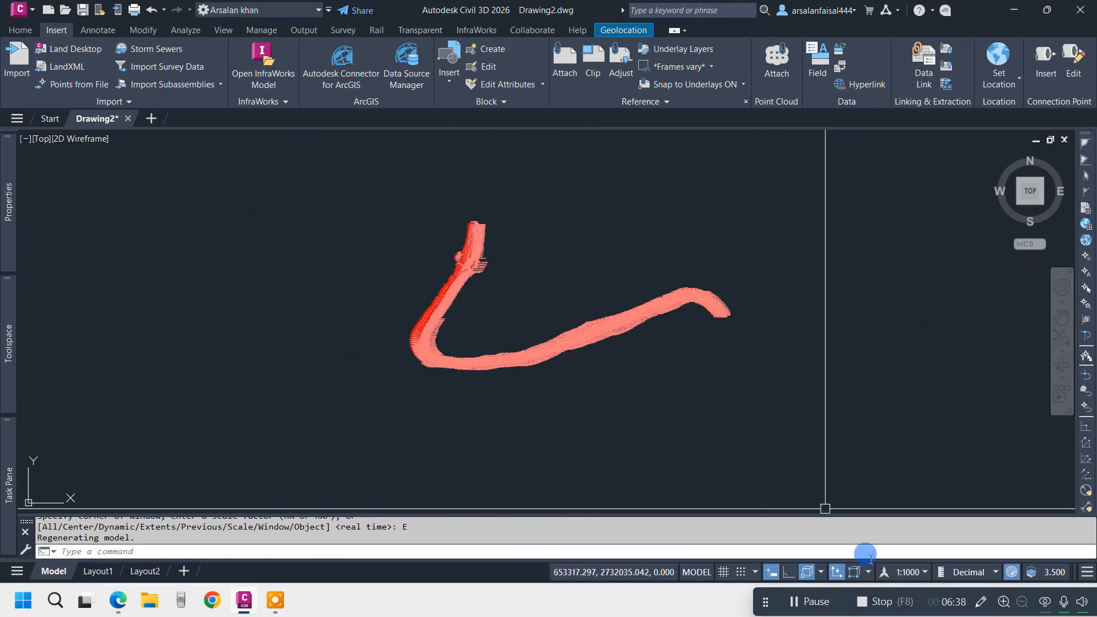
click(904, 577)
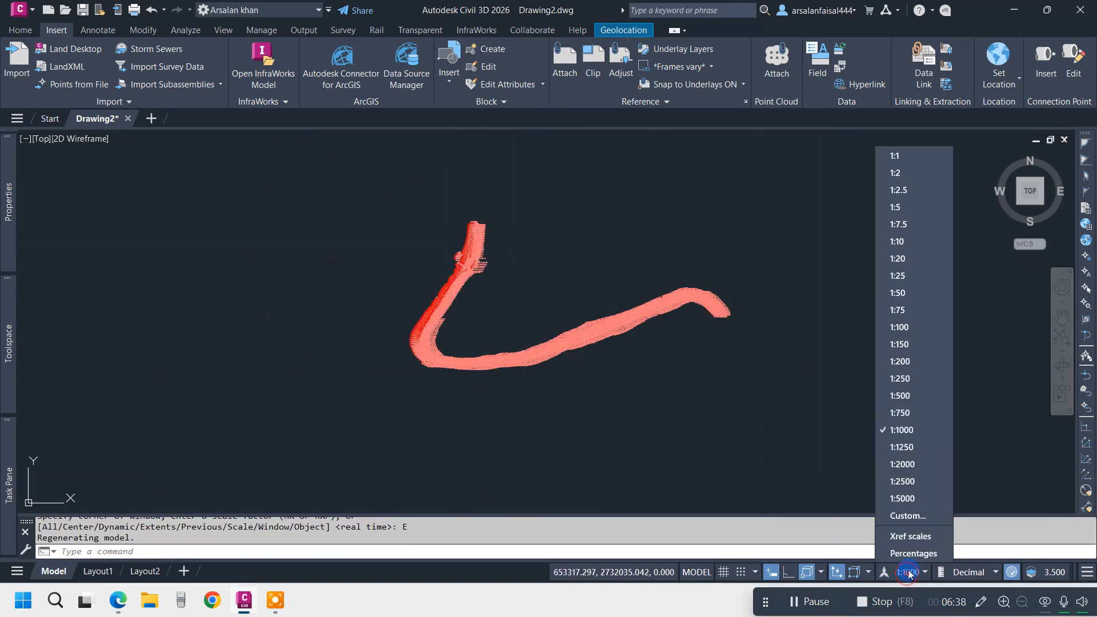
click(895, 245)
scroll(664, 287, up, 10)
scroll(759, 286, up, 10)
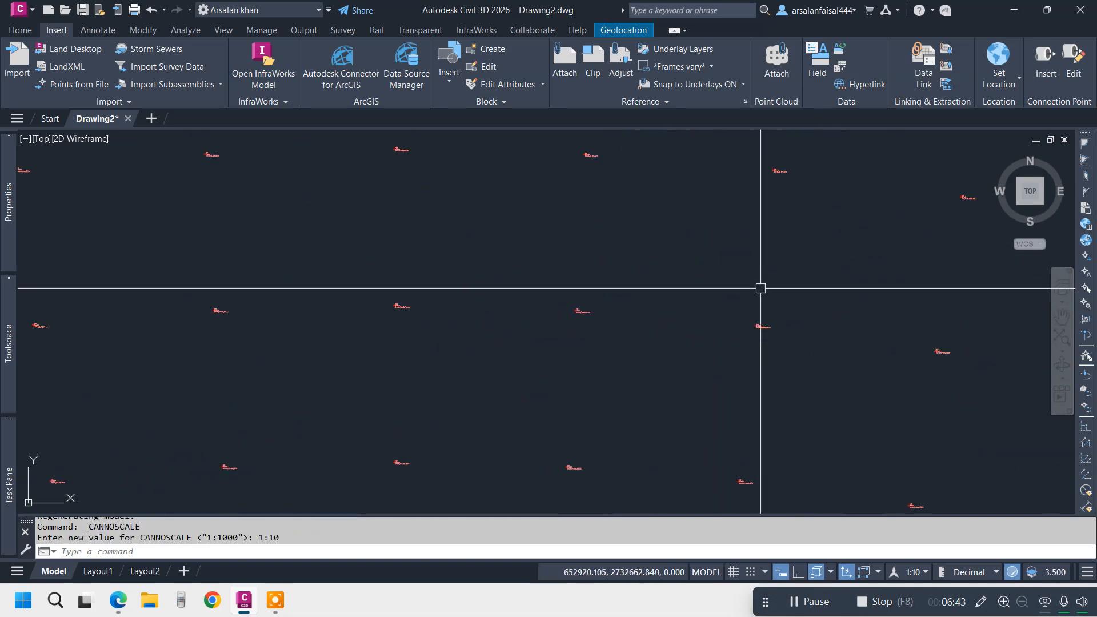
scroll(778, 392, down, 20)
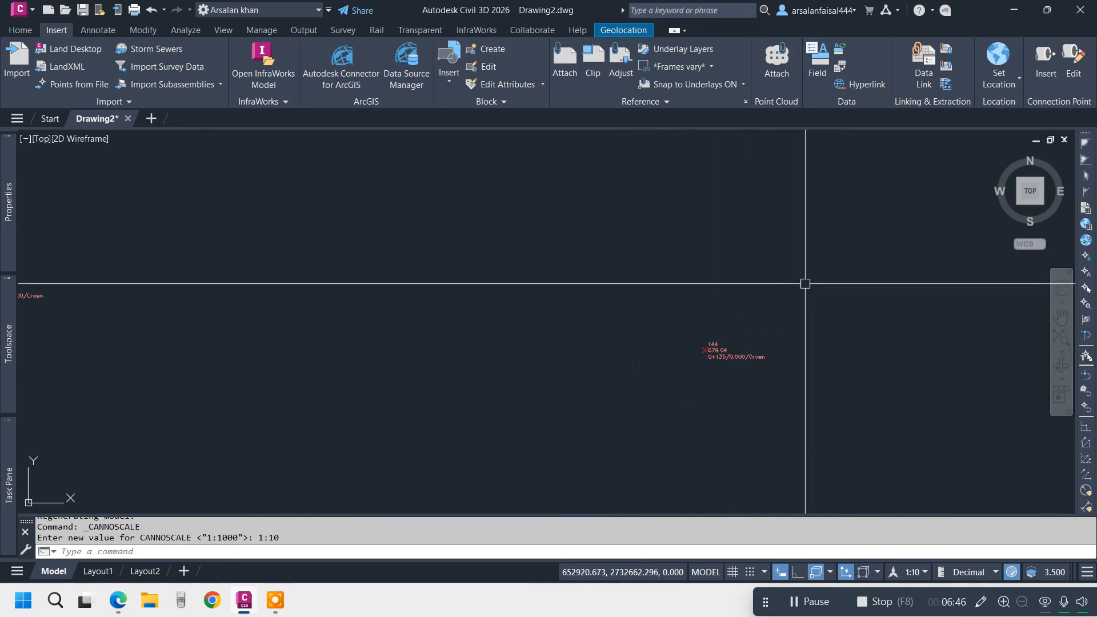
scroll(480, 340, down, 4)
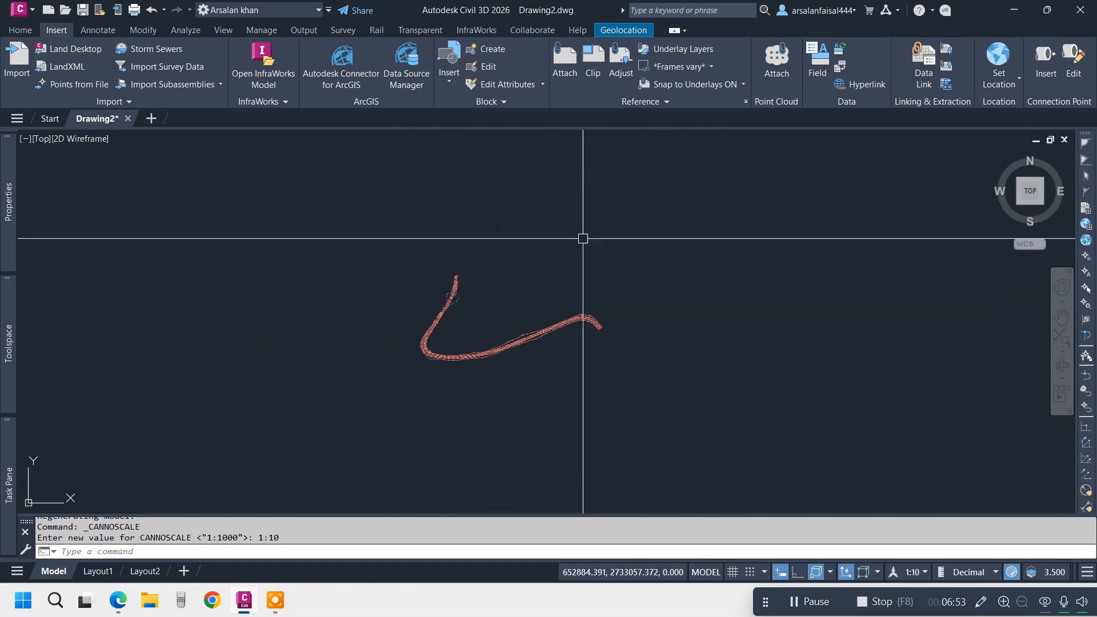
Step: Display the Esri Imagery online map behind the imported road points
click(624, 31)
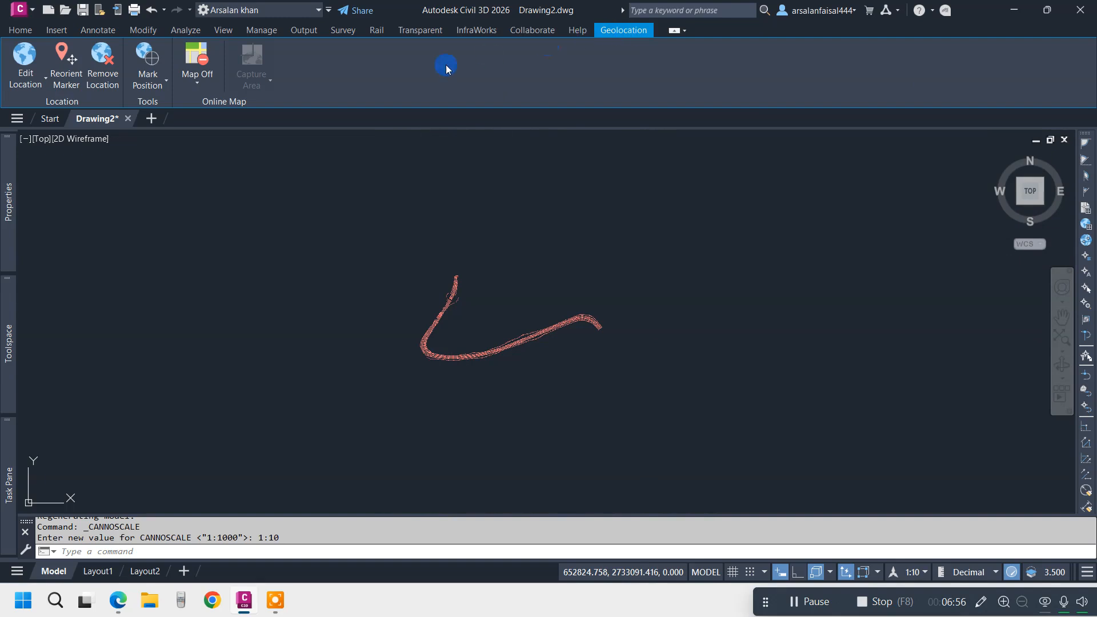
click(193, 78)
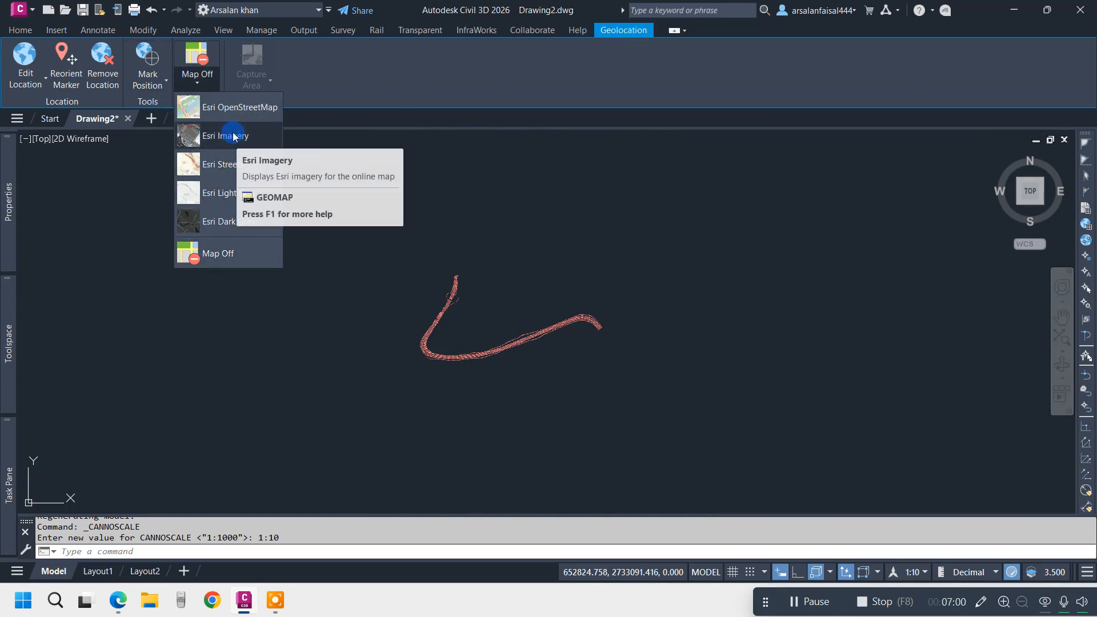
click(233, 137)
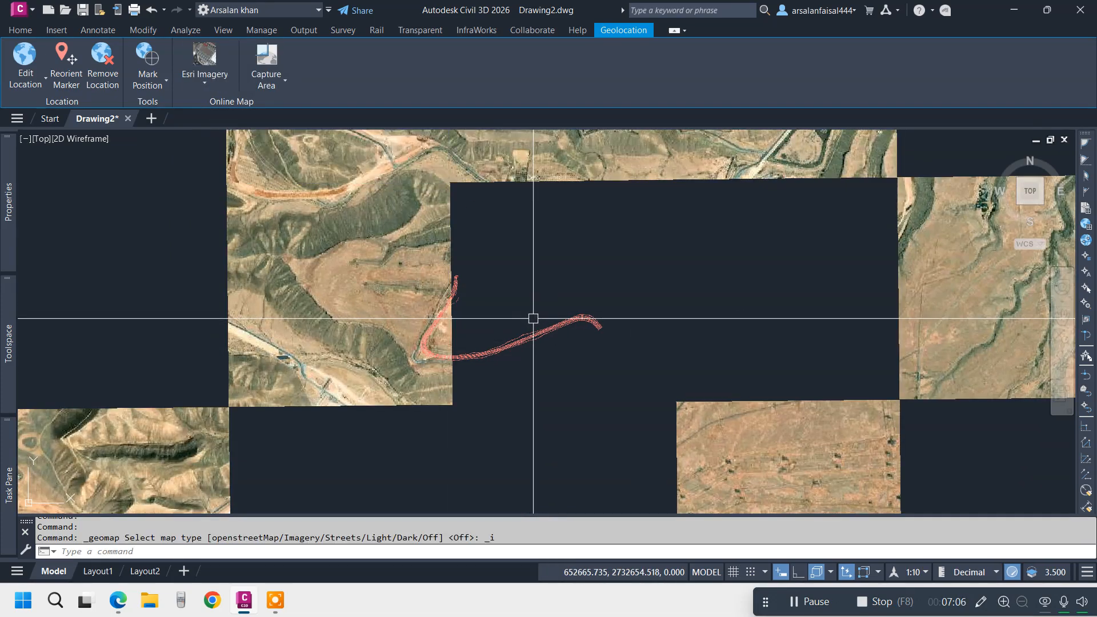
scroll(514, 320, up, 4)
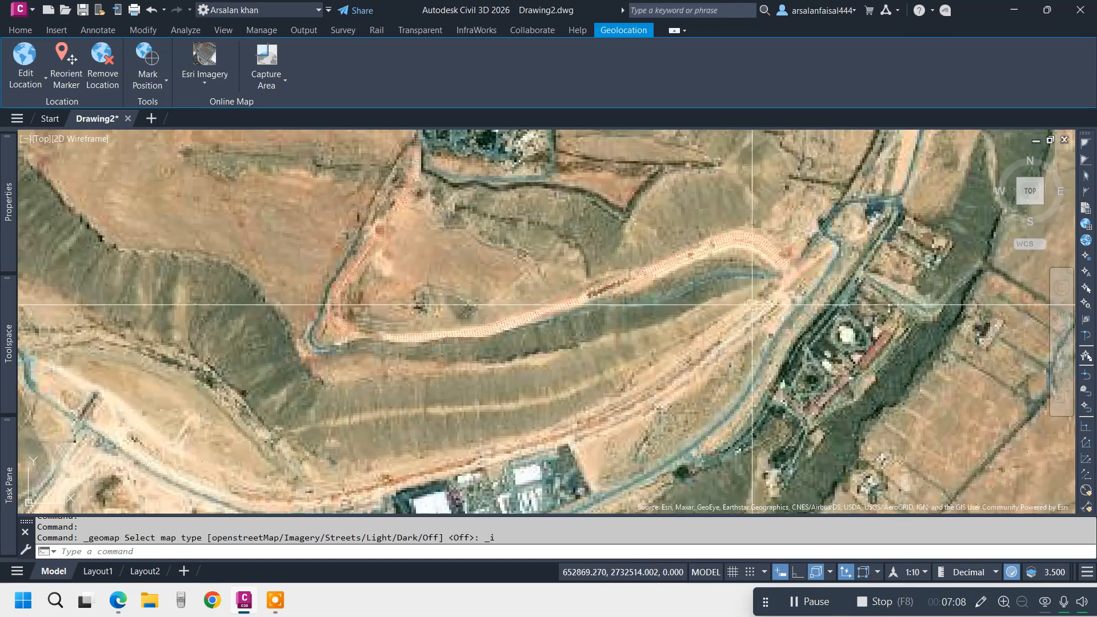
scroll(775, 288, down, 3)
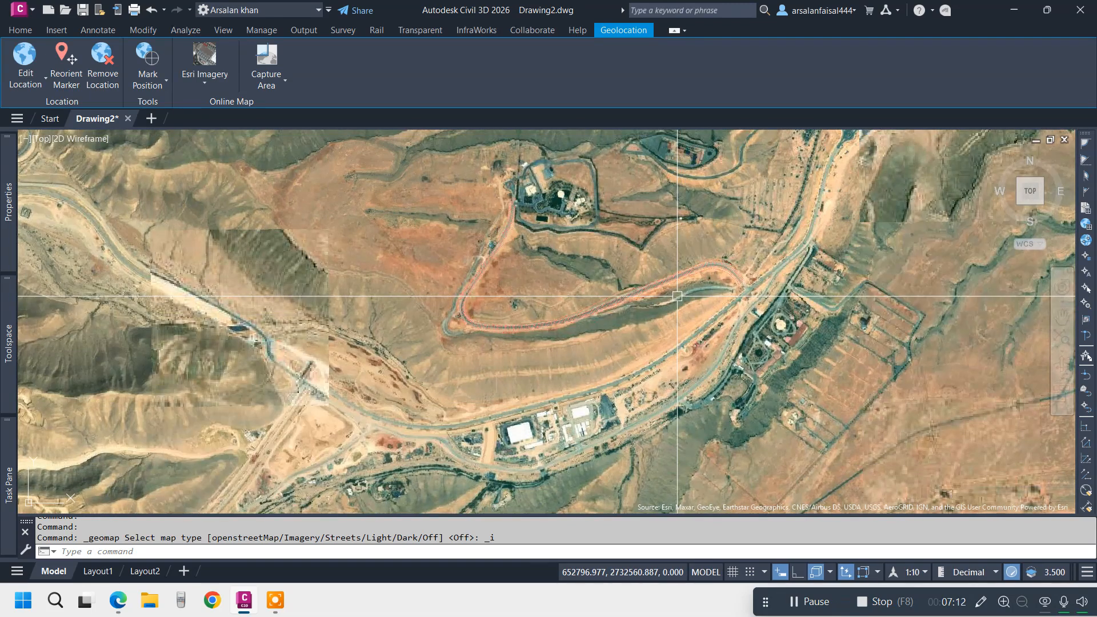
scroll(760, 257, up, 8)
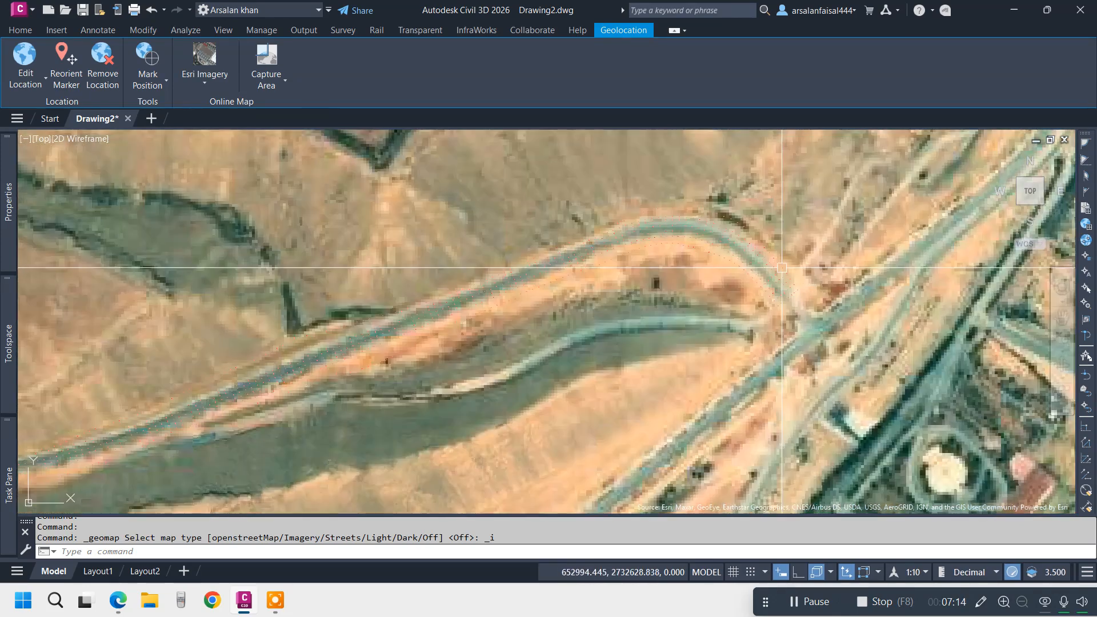
scroll(767, 272, up, 4)
scroll(745, 281, down, 4)
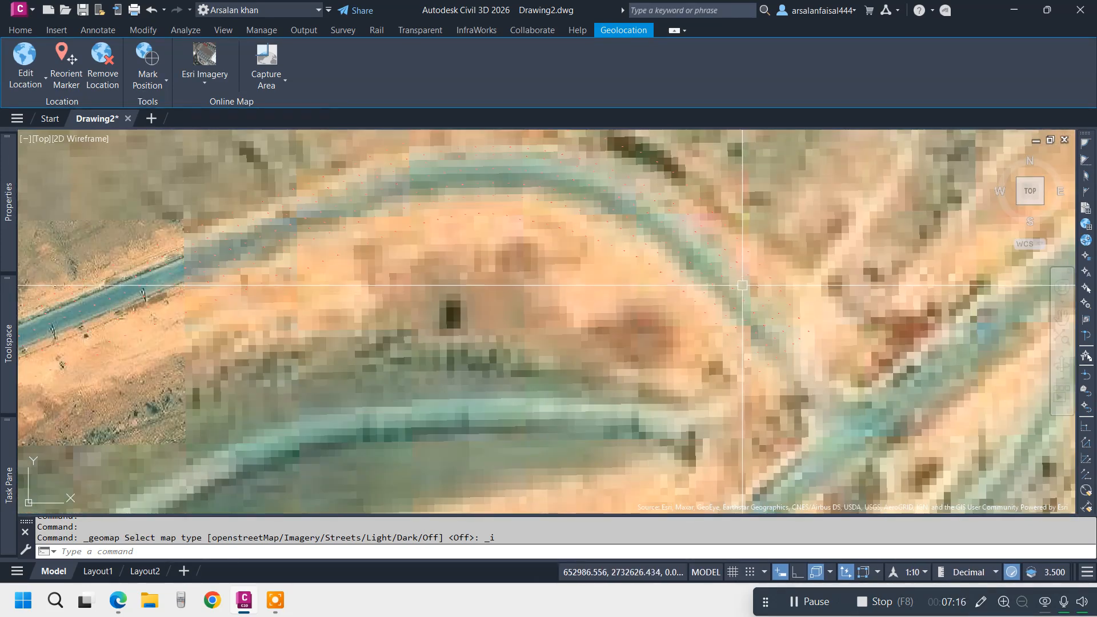
scroll(771, 290, down, 3)
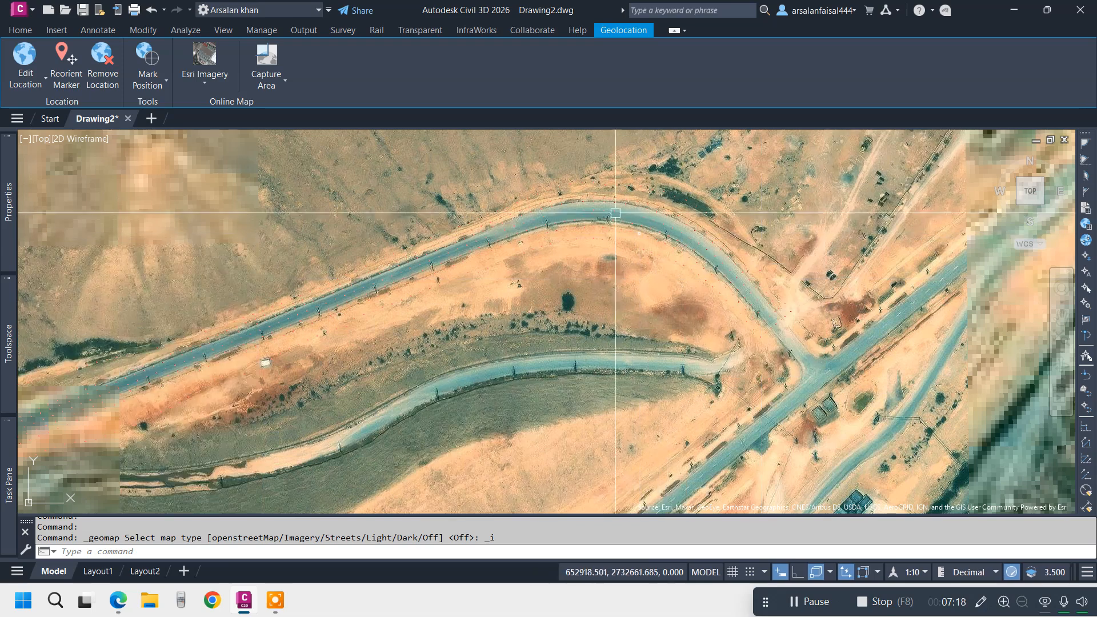
Step: Select a point on the road bend and all similar points, compare them with the road in the imagery, and clear the selection
scroll(583, 206, up, 3)
click(662, 195)
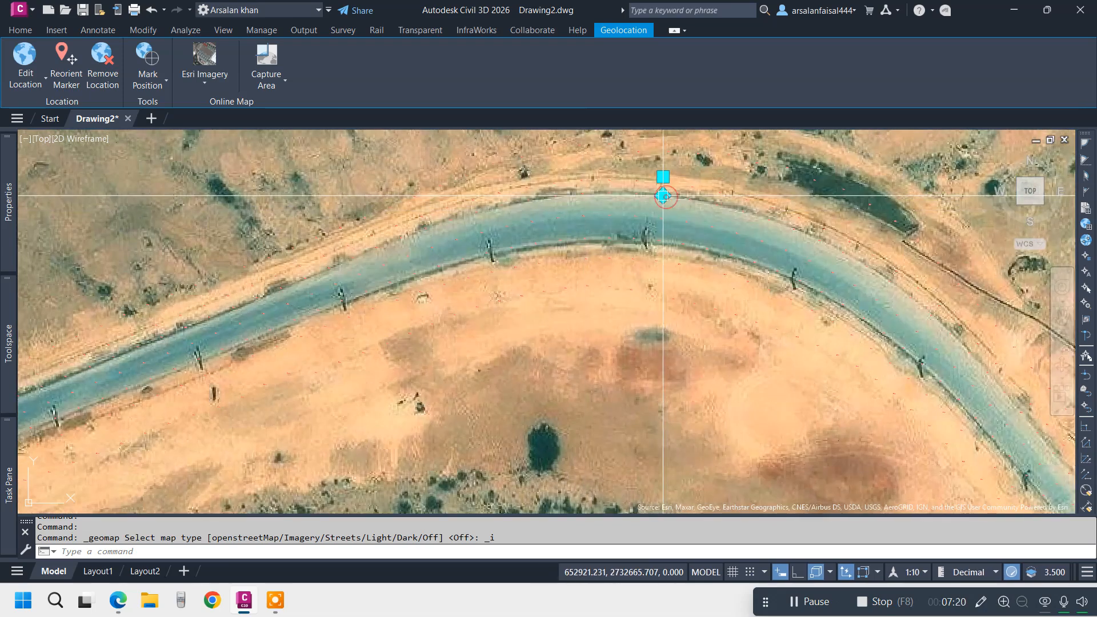
right_click(615, 127)
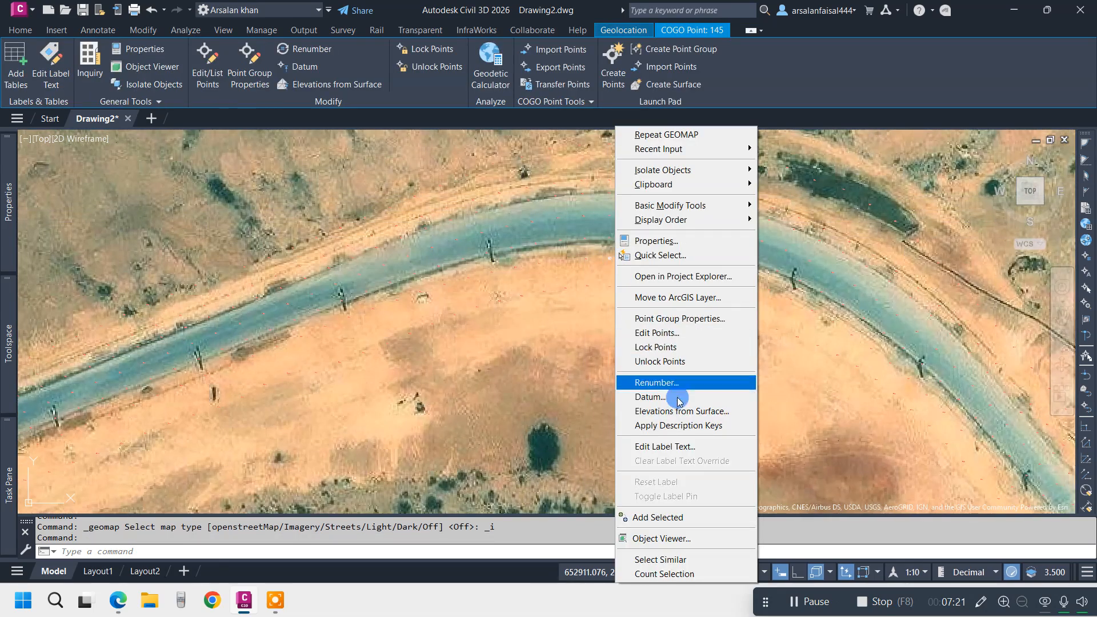
click(674, 567)
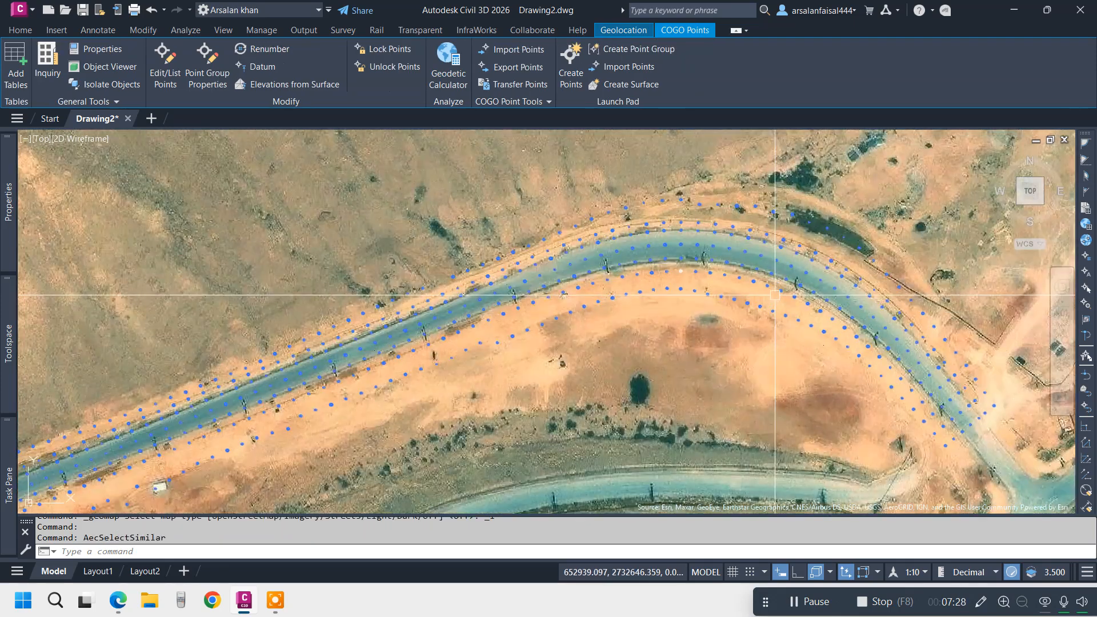
scroll(822, 272, down, 5)
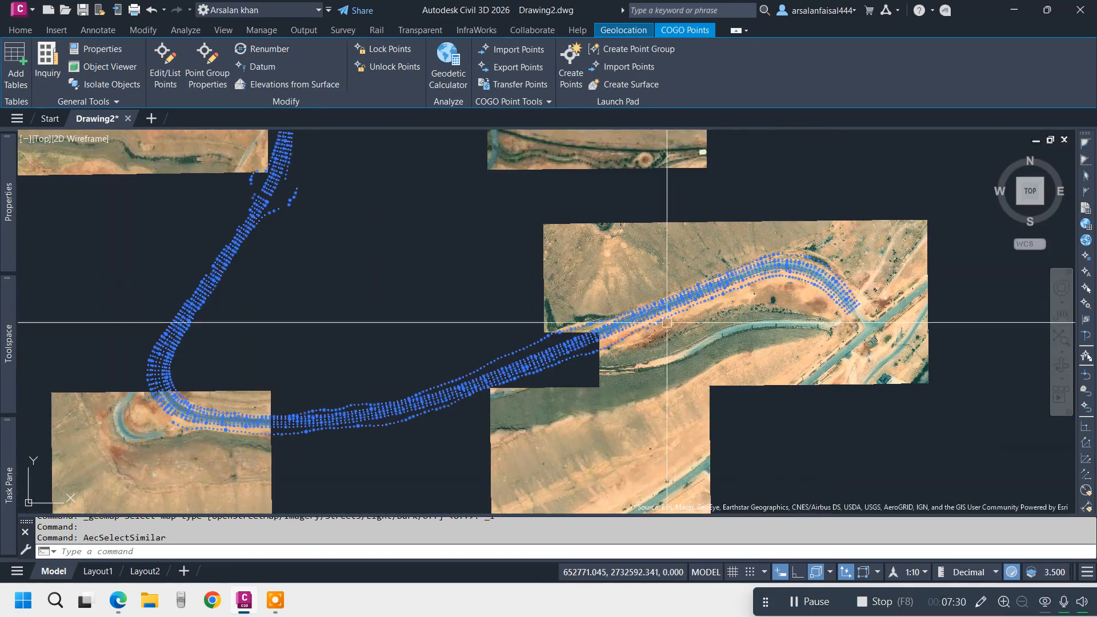
scroll(609, 387, up, 4)
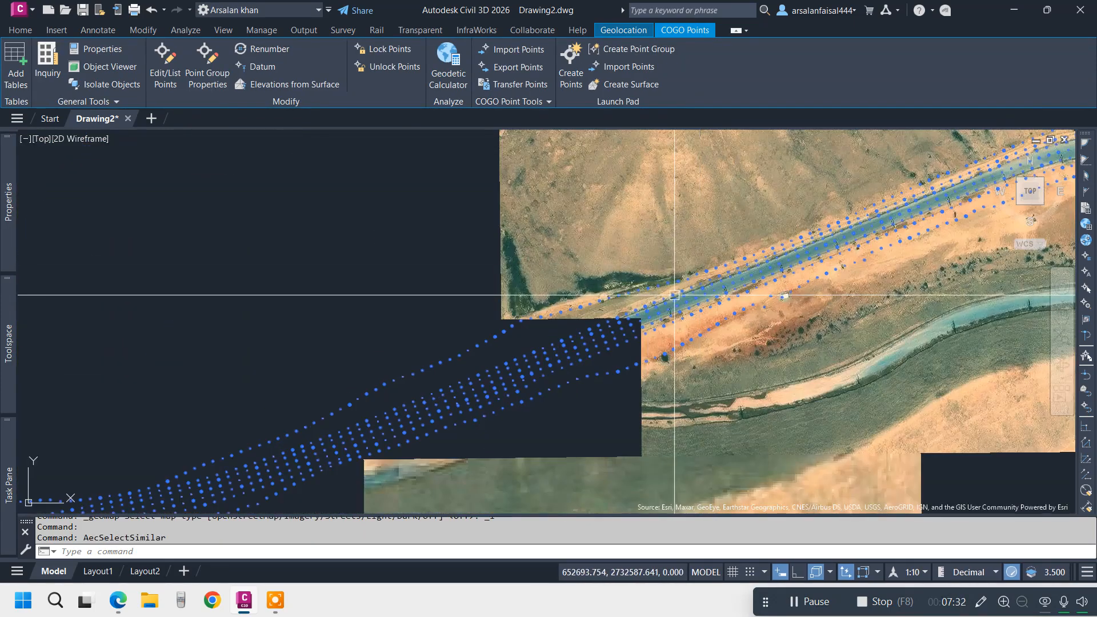
mouse_move(674, 294)
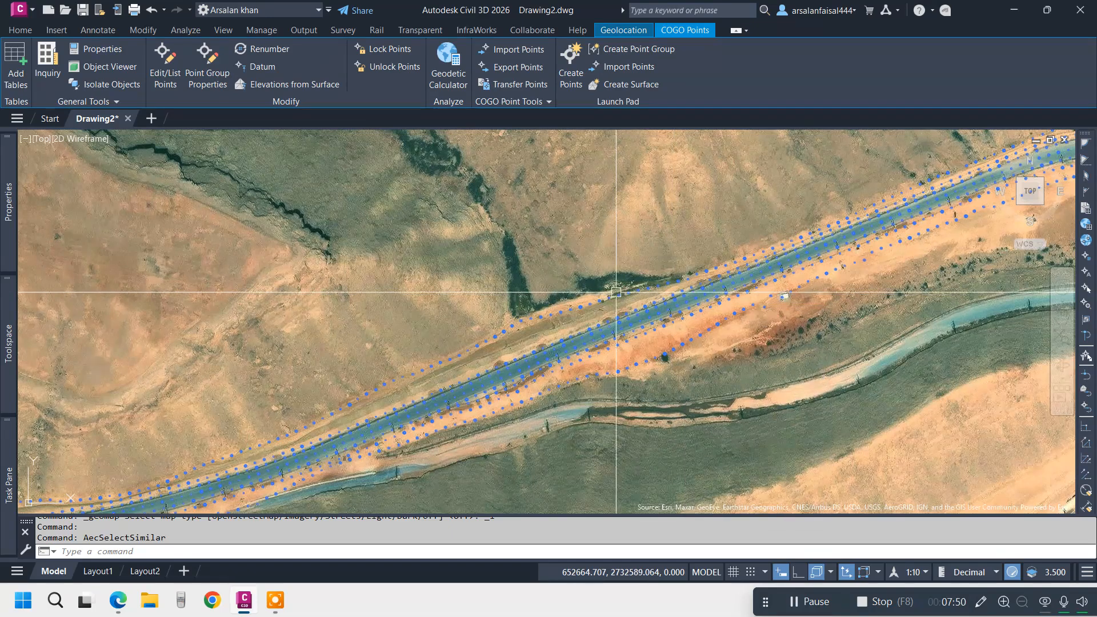
key(Escape)
Step: Open the drawing settings of Drawing2 from the Toolspace to view the units and zone settings
click(27, 31)
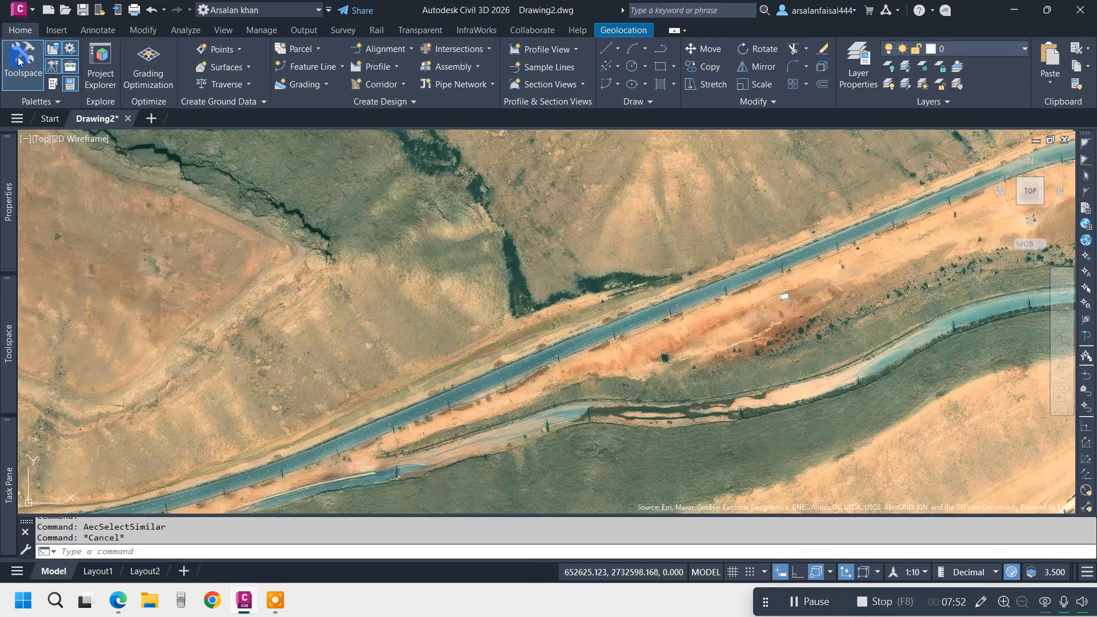
mouse_move(9, 343)
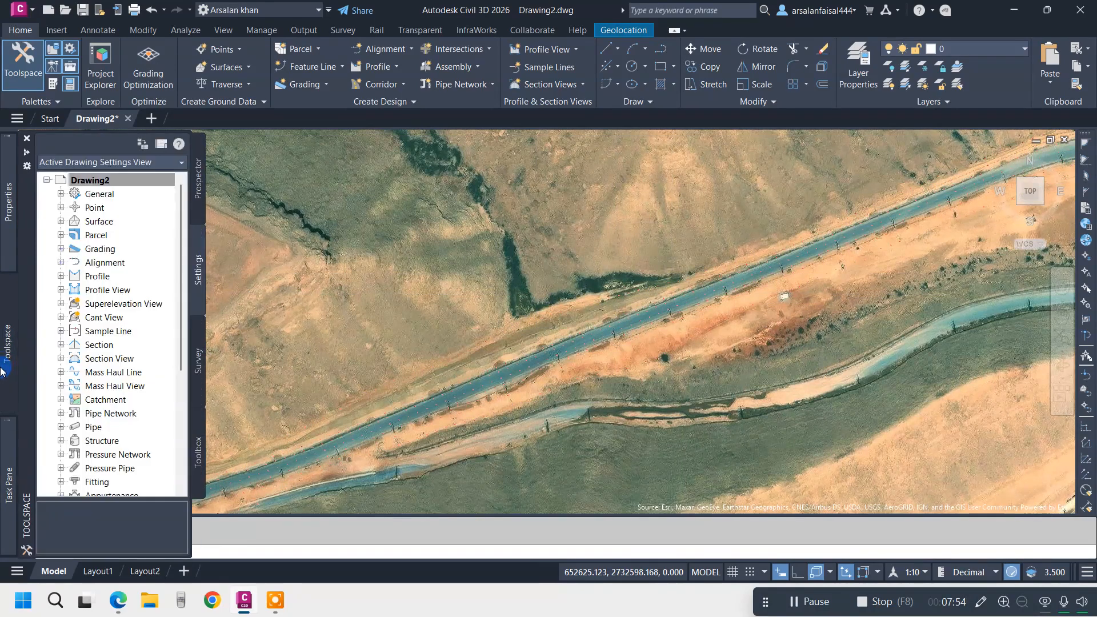
right_click(88, 182)
click(701, 224)
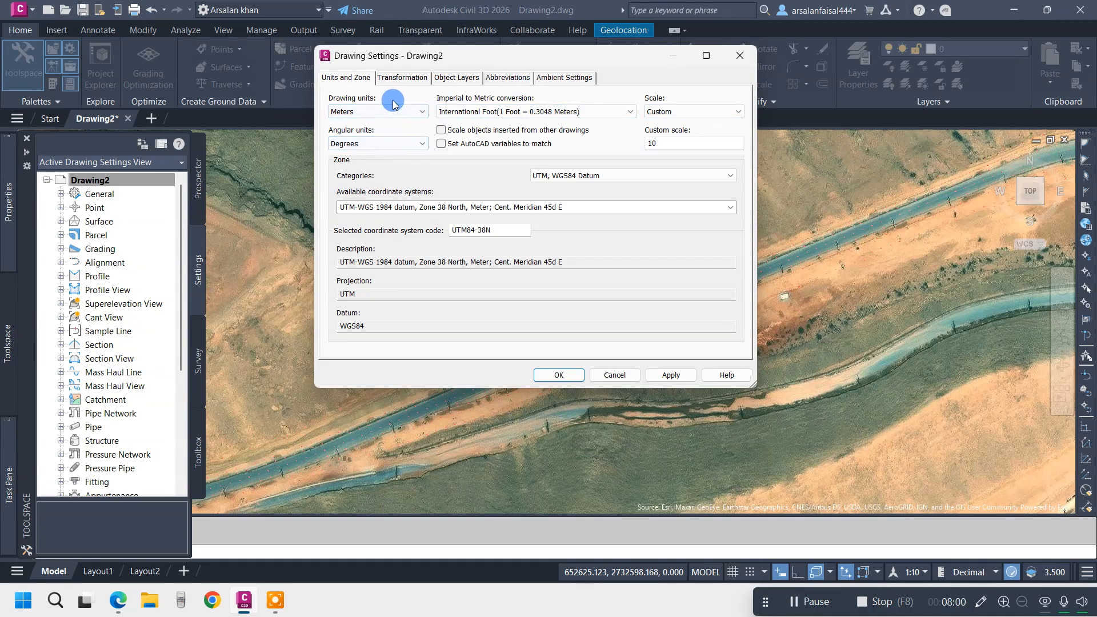
Step: Try the transform settings with Unity and a user-defined grid scale factor of 1.5, and discard the changes to the drawing settings
click(701, 177)
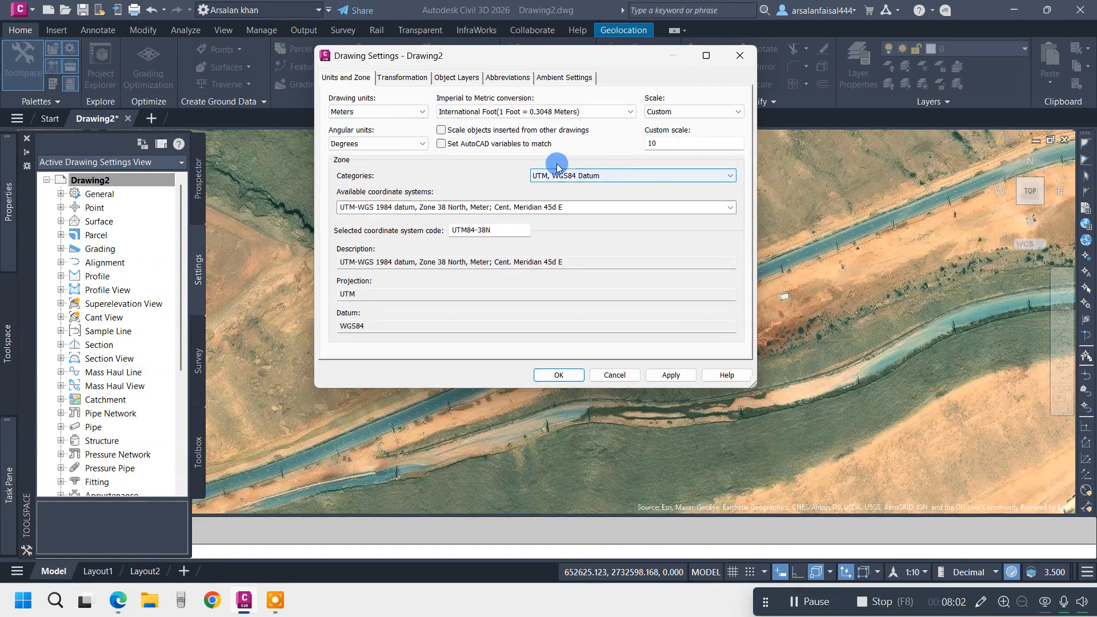
click(415, 77)
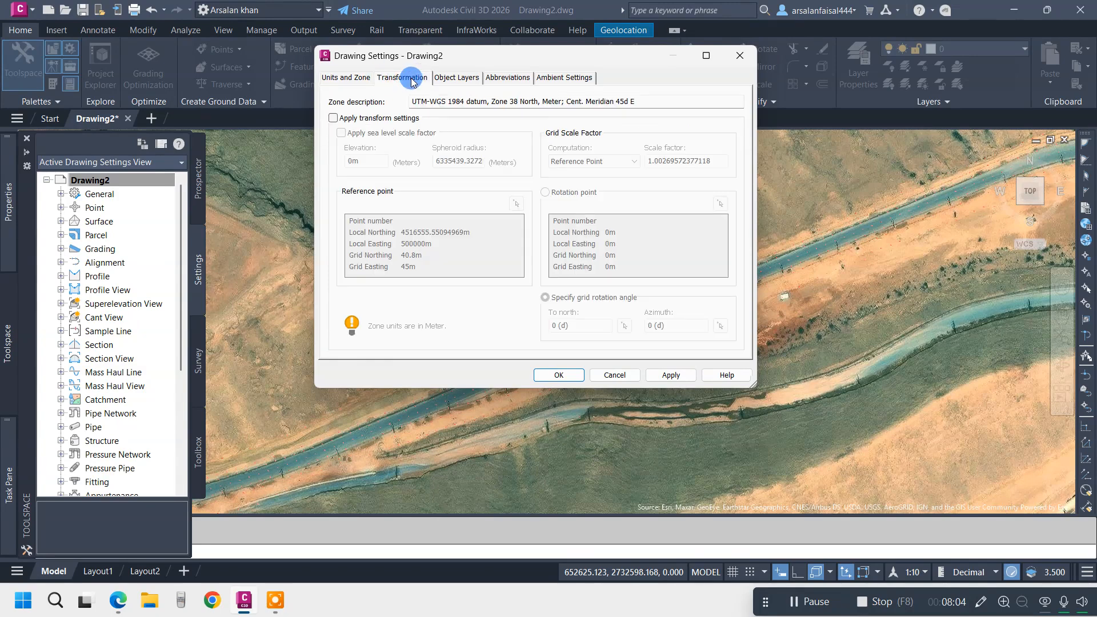
click(334, 118)
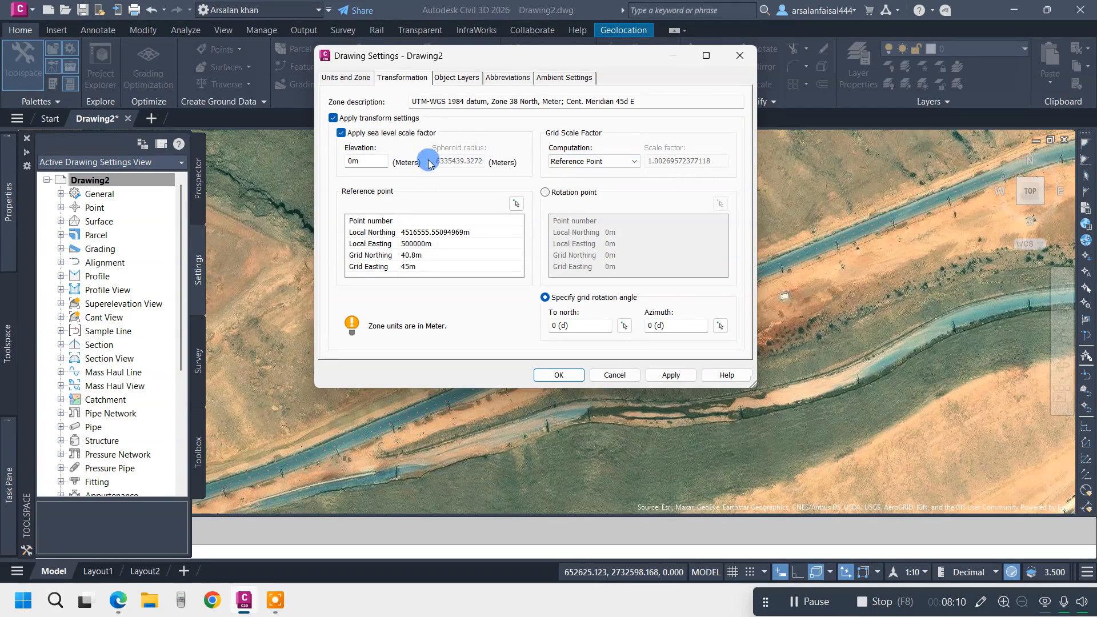
click(588, 161)
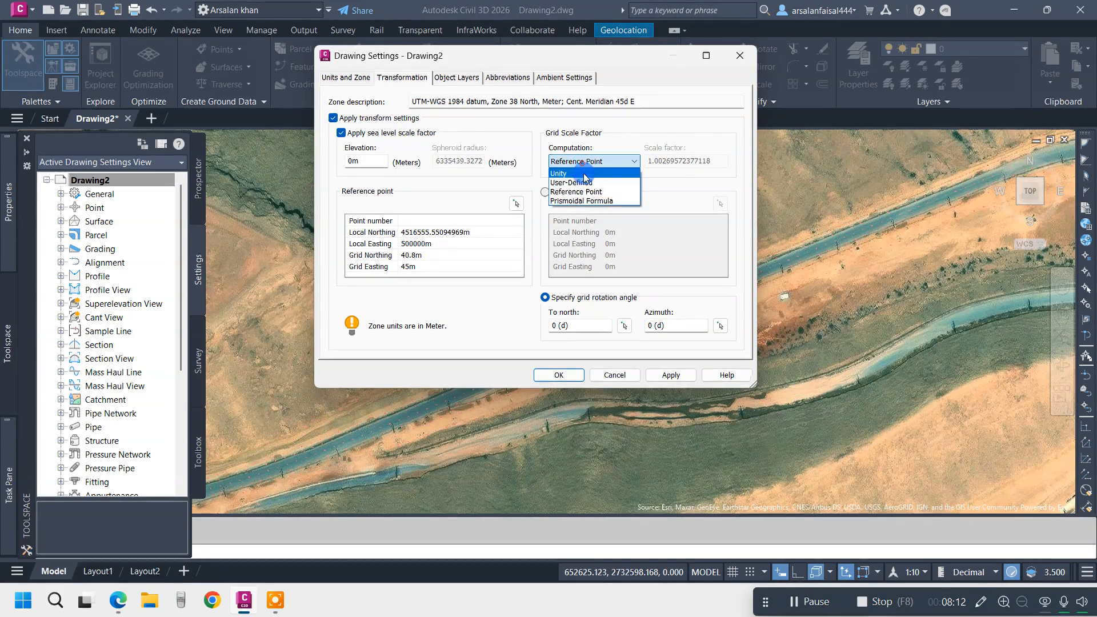
click(578, 176)
click(595, 162)
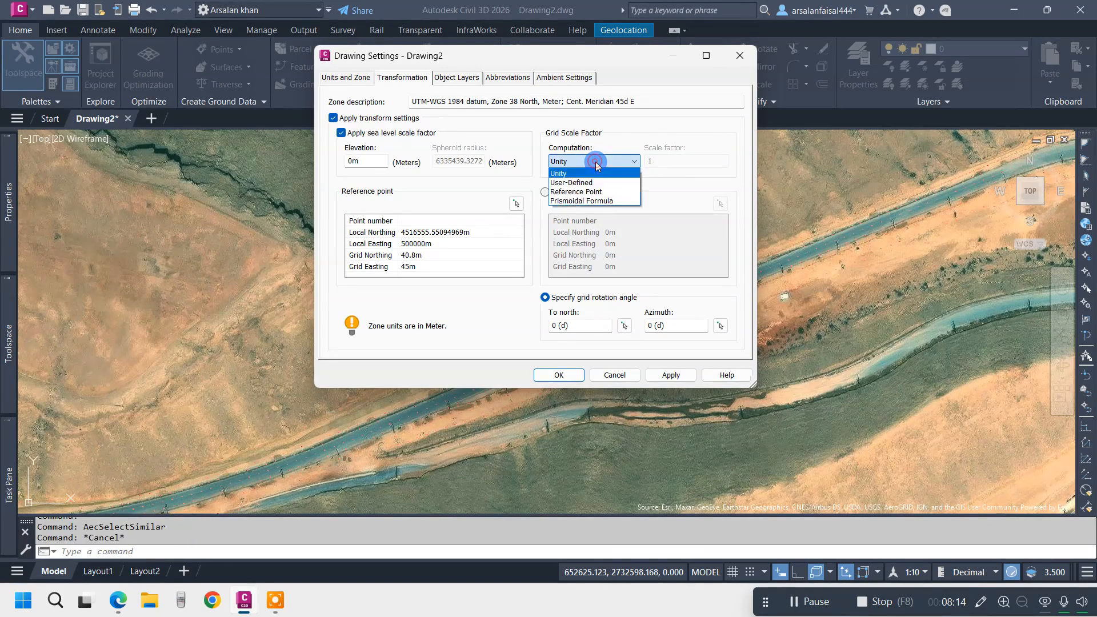
click(582, 177)
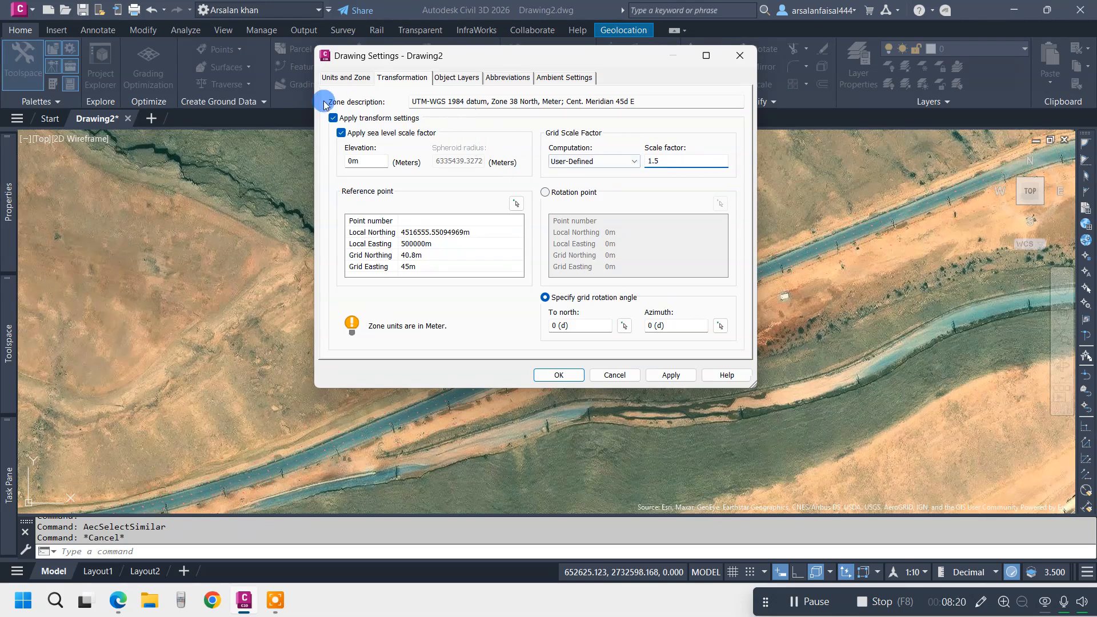
click(343, 118)
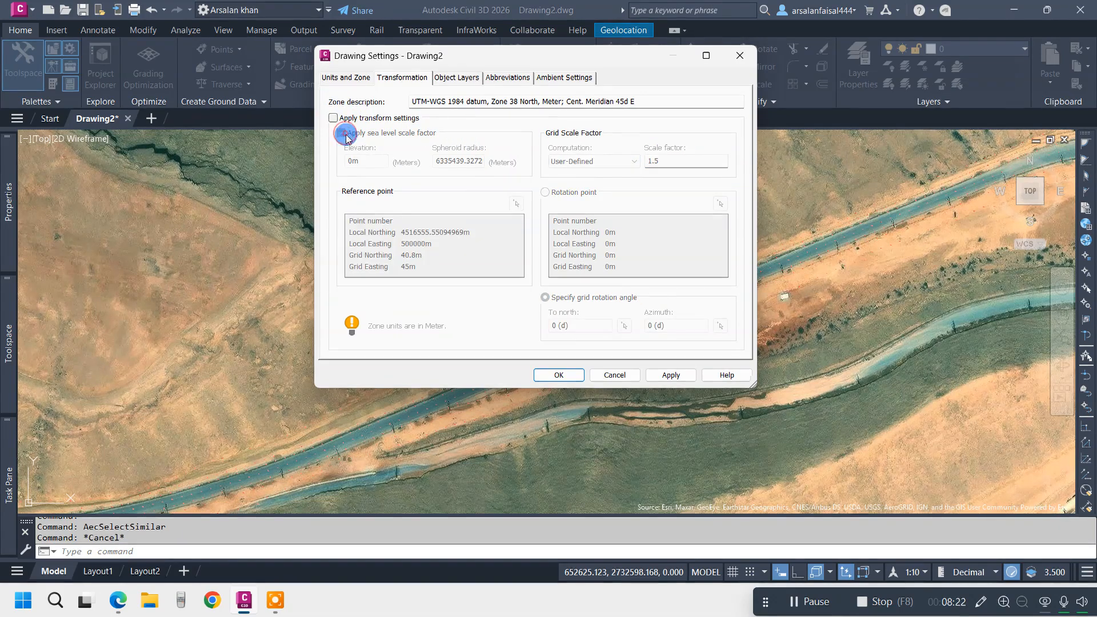
click(614, 375)
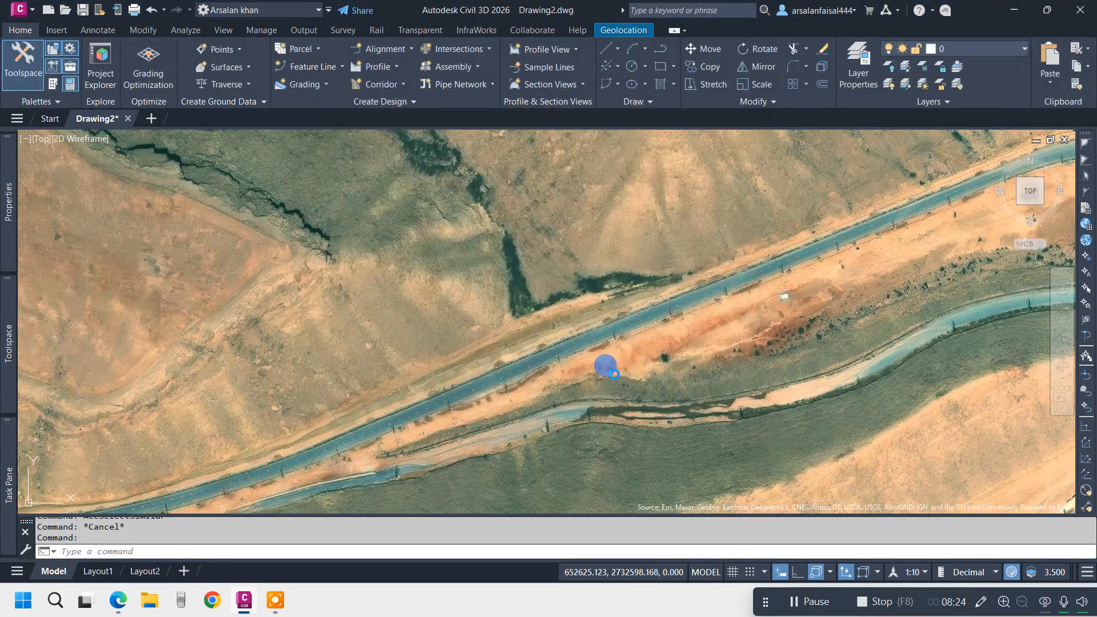
Step: Set the annotation scale to 1:150 and compare the imported points with the whole road in the imagery
click(684, 295)
right_click(599, 233)
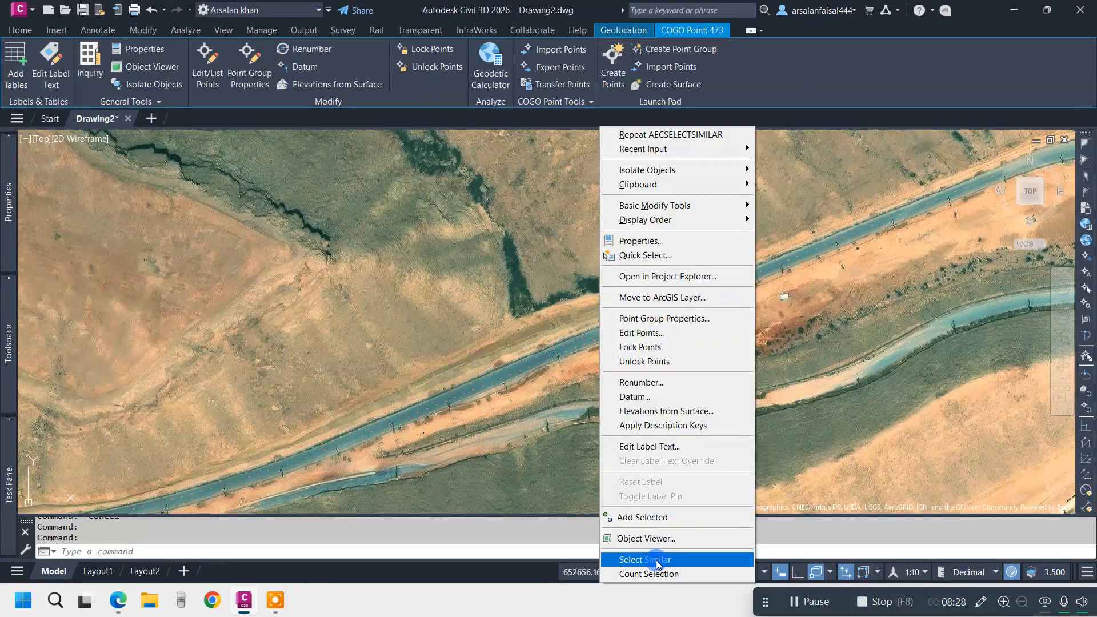
click(1016, 577)
click(908, 572)
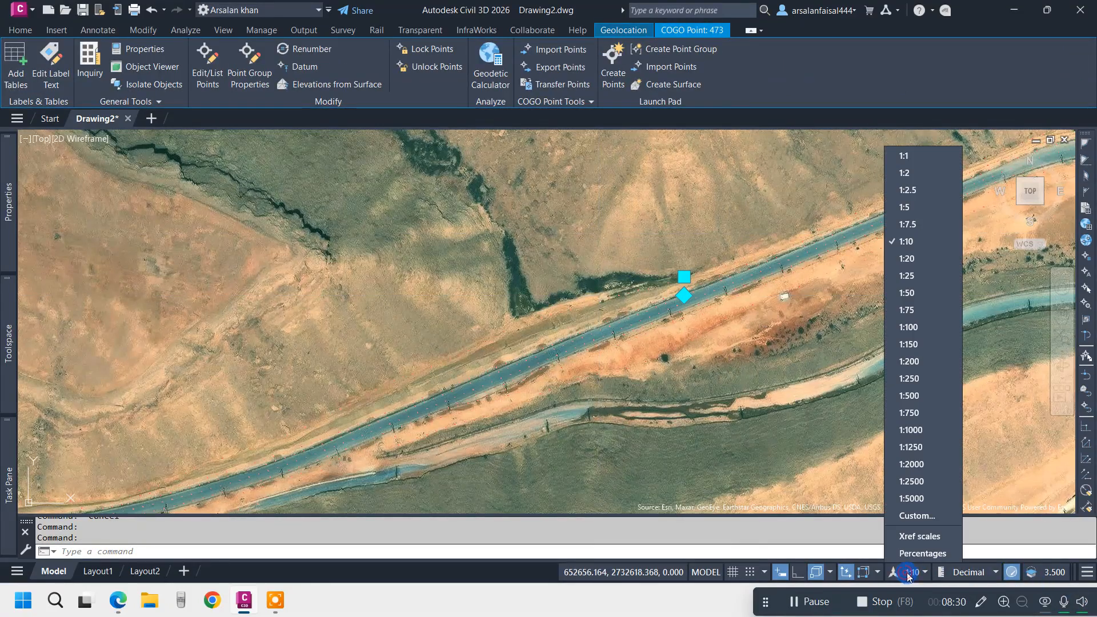
click(906, 347)
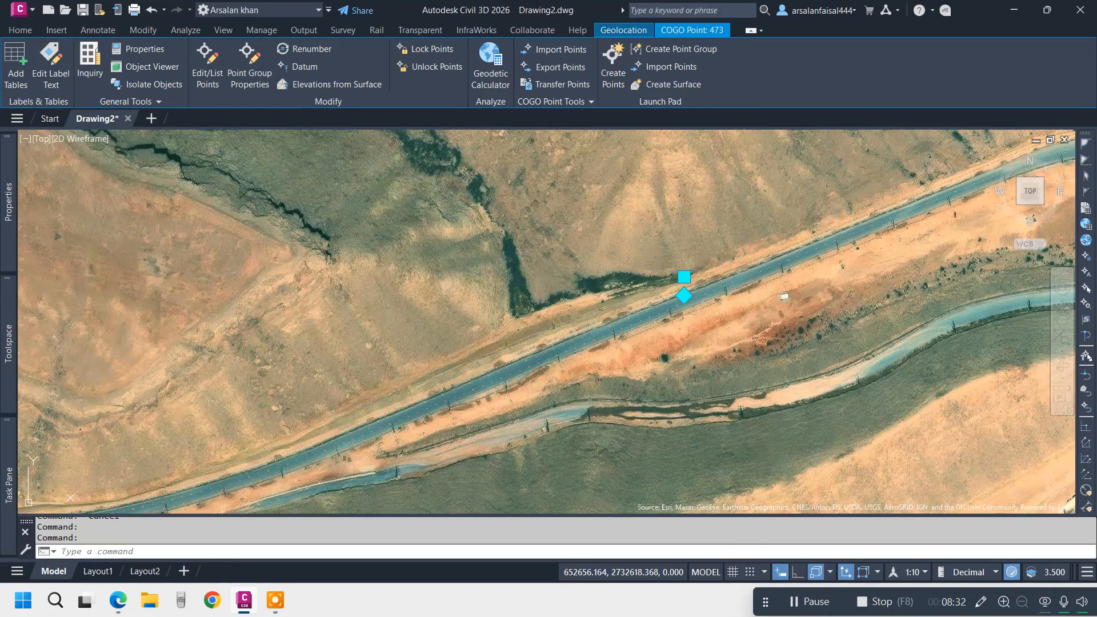
key(Escape)
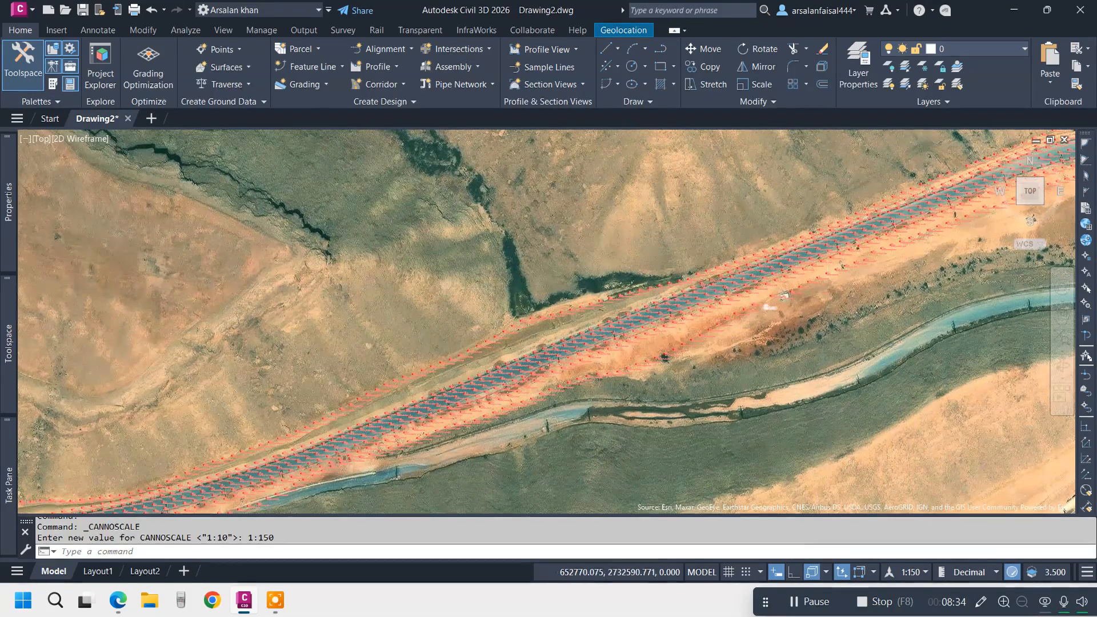
scroll(841, 288, down, 4)
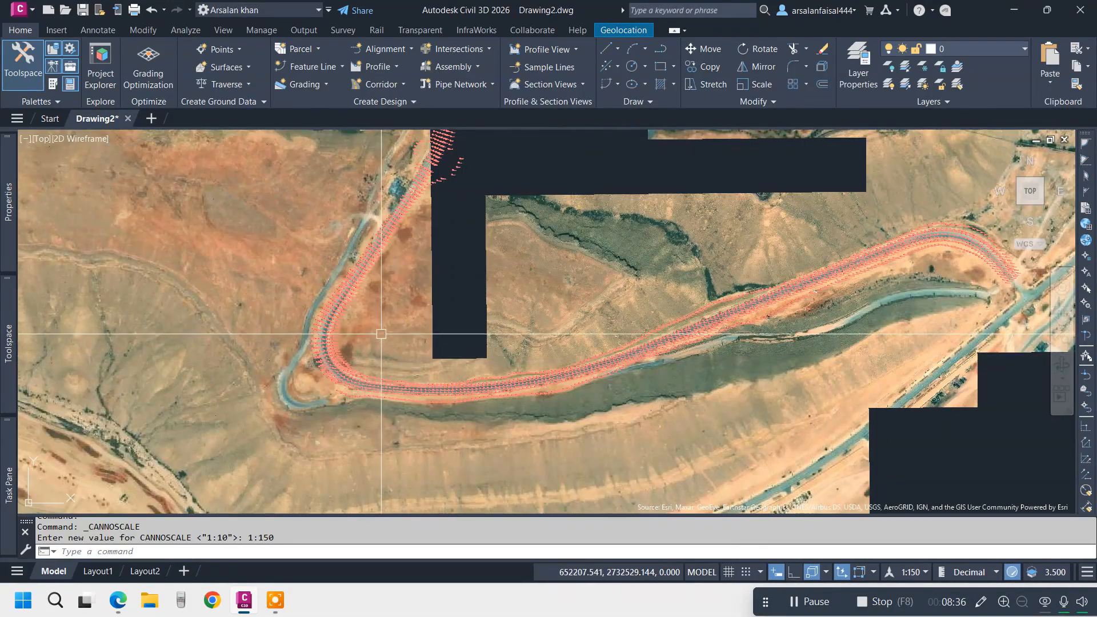
scroll(355, 324, down, 2)
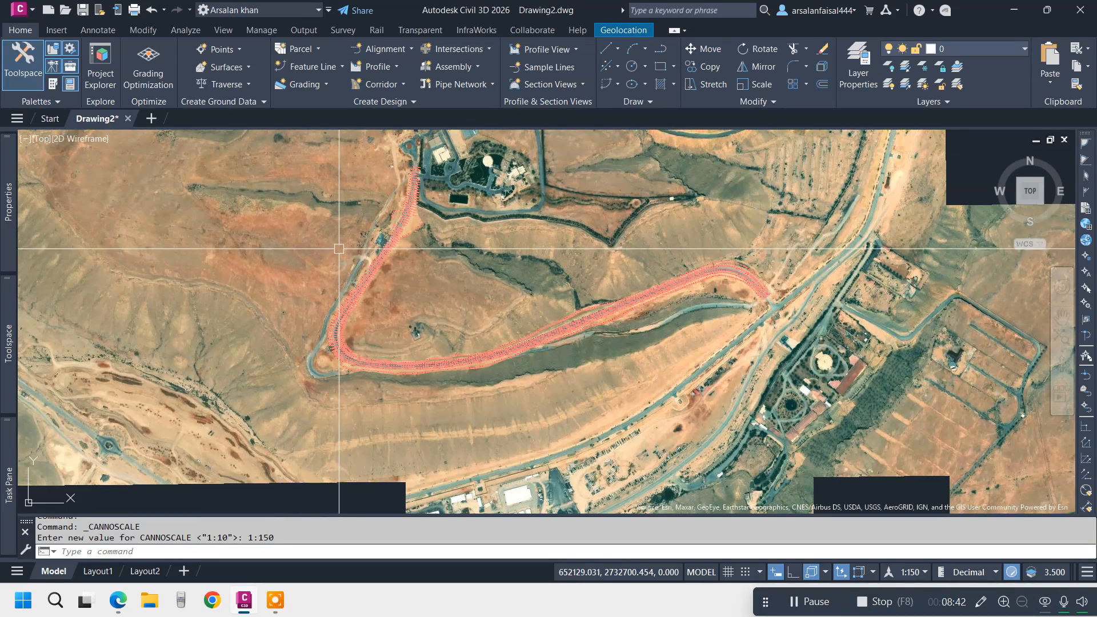
click(9, 229)
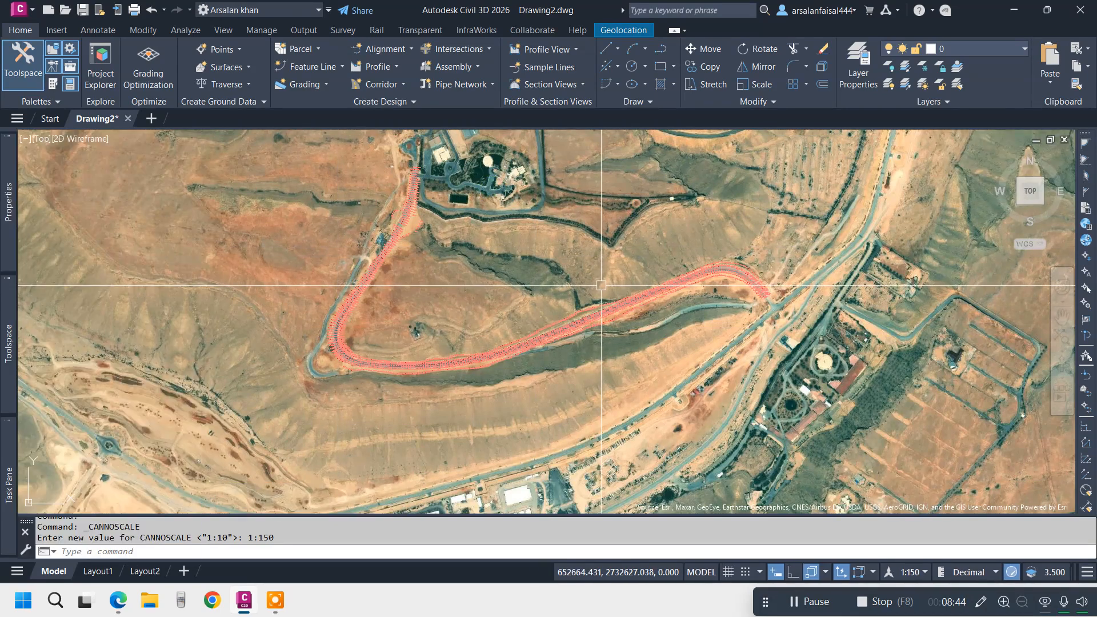